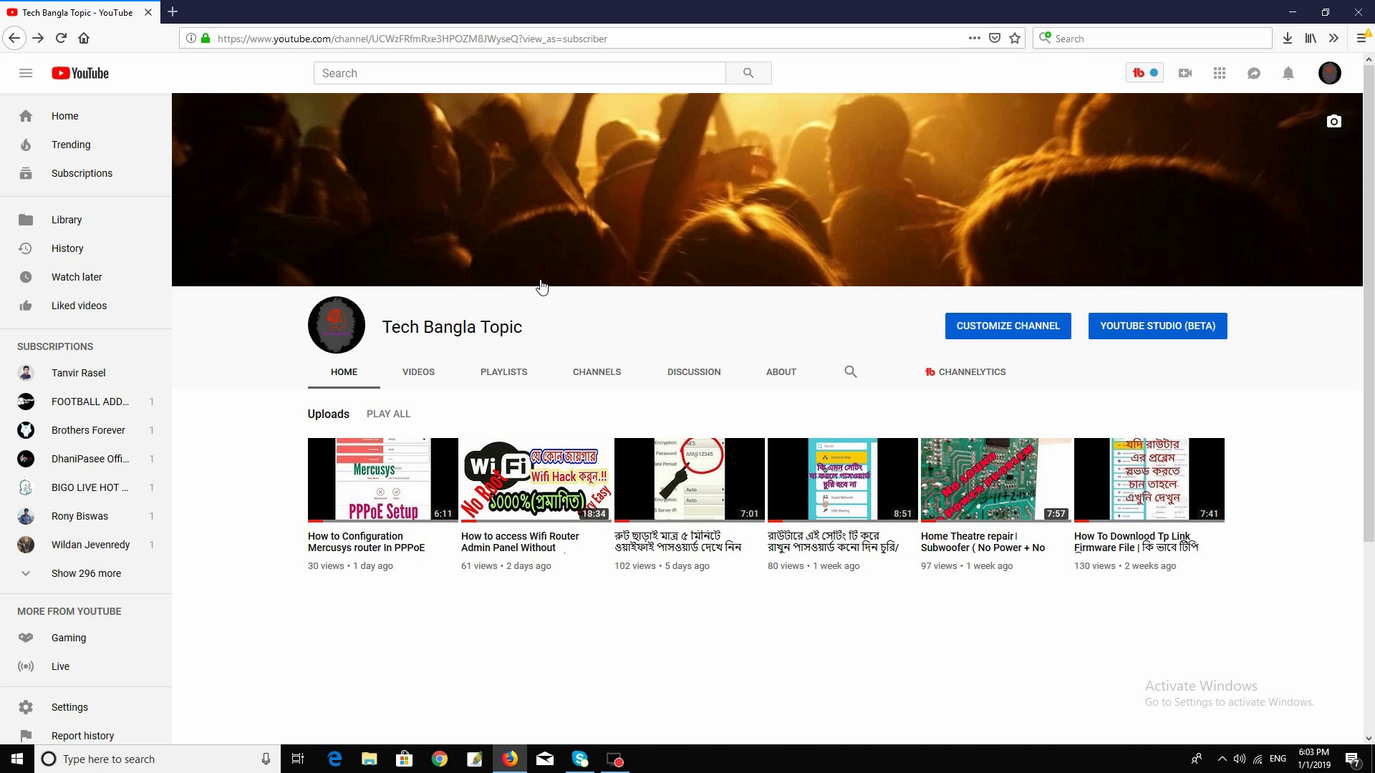
{"action": "scroll", "coordinate": [556, 272], "scroll_direction": "down", "scroll_amount": 3}
{"action": "scroll", "coordinate": [558, 271], "scroll_direction": "up", "scroll_amount": 3}
{"action": "left_click", "coordinate": [1293, 9]}
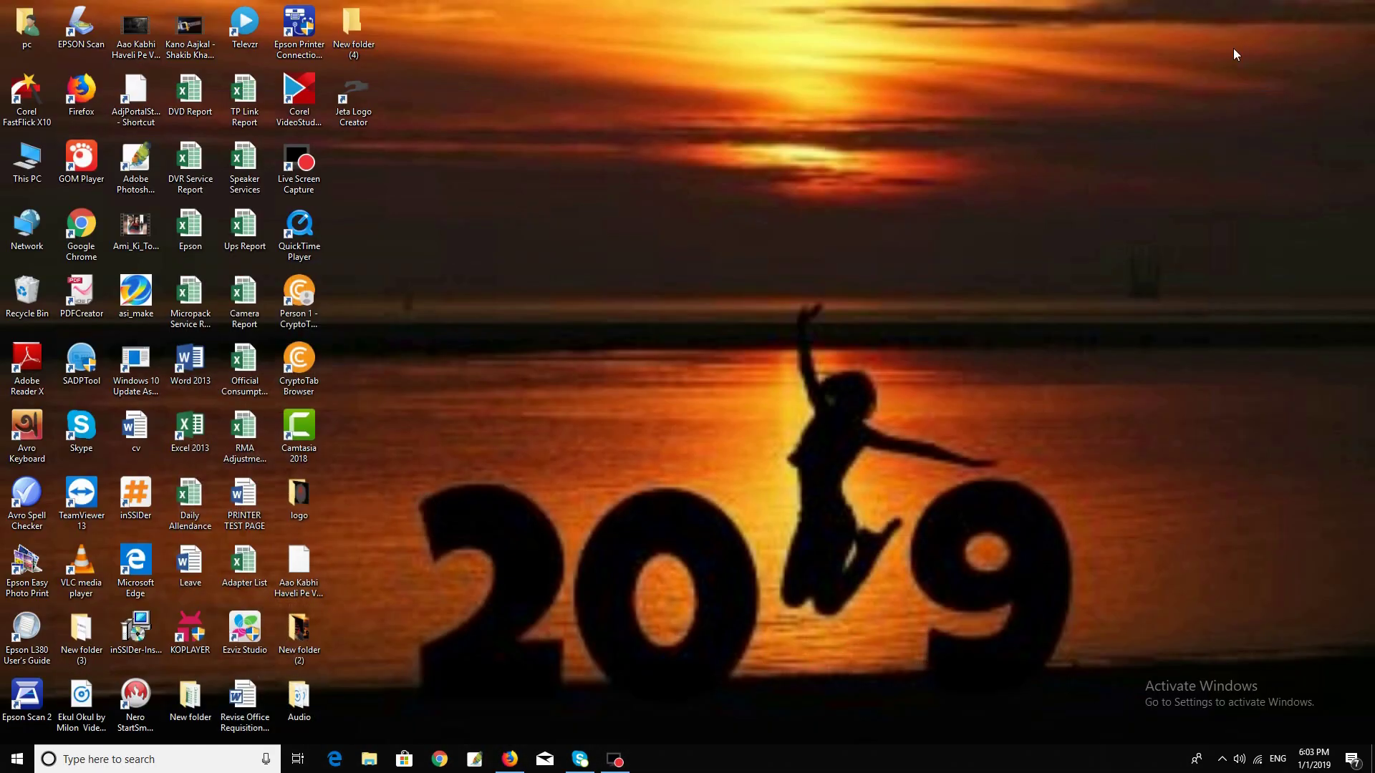
{"action": "right_click", "coordinate": [691, 162]}
{"action": "left_click", "coordinate": [706, 203]}
{"action": "left_click_drag", "start_coordinate": [547, 142], "coordinate": [636, 354]}
{"action": "left_click_drag", "start_coordinate": [703, 127], "coordinate": [749, 332]}
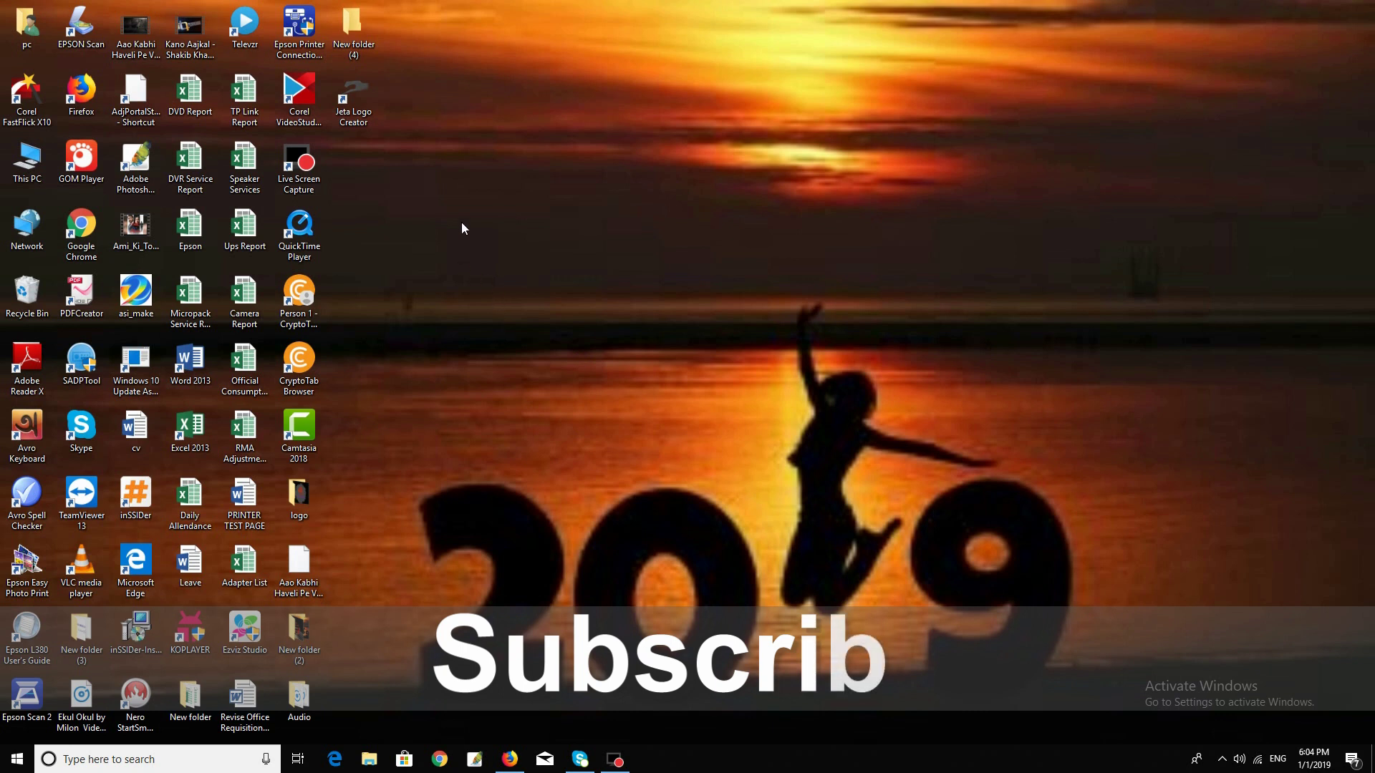
{"action": "left_click_drag", "start_coordinate": [460, 207], "coordinate": [709, 276]}
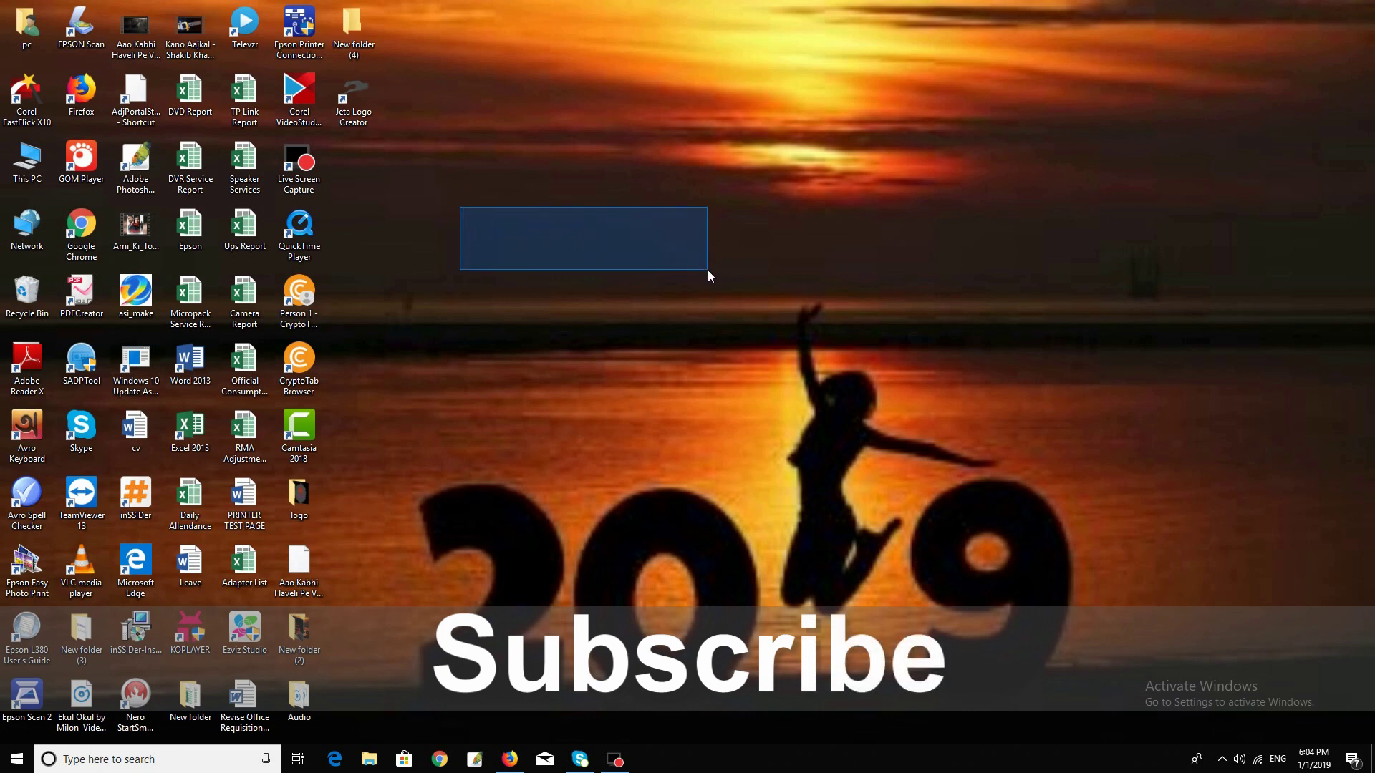
{"action": "left_click_drag", "start_coordinate": [708, 270], "coordinate": [708, 270]}
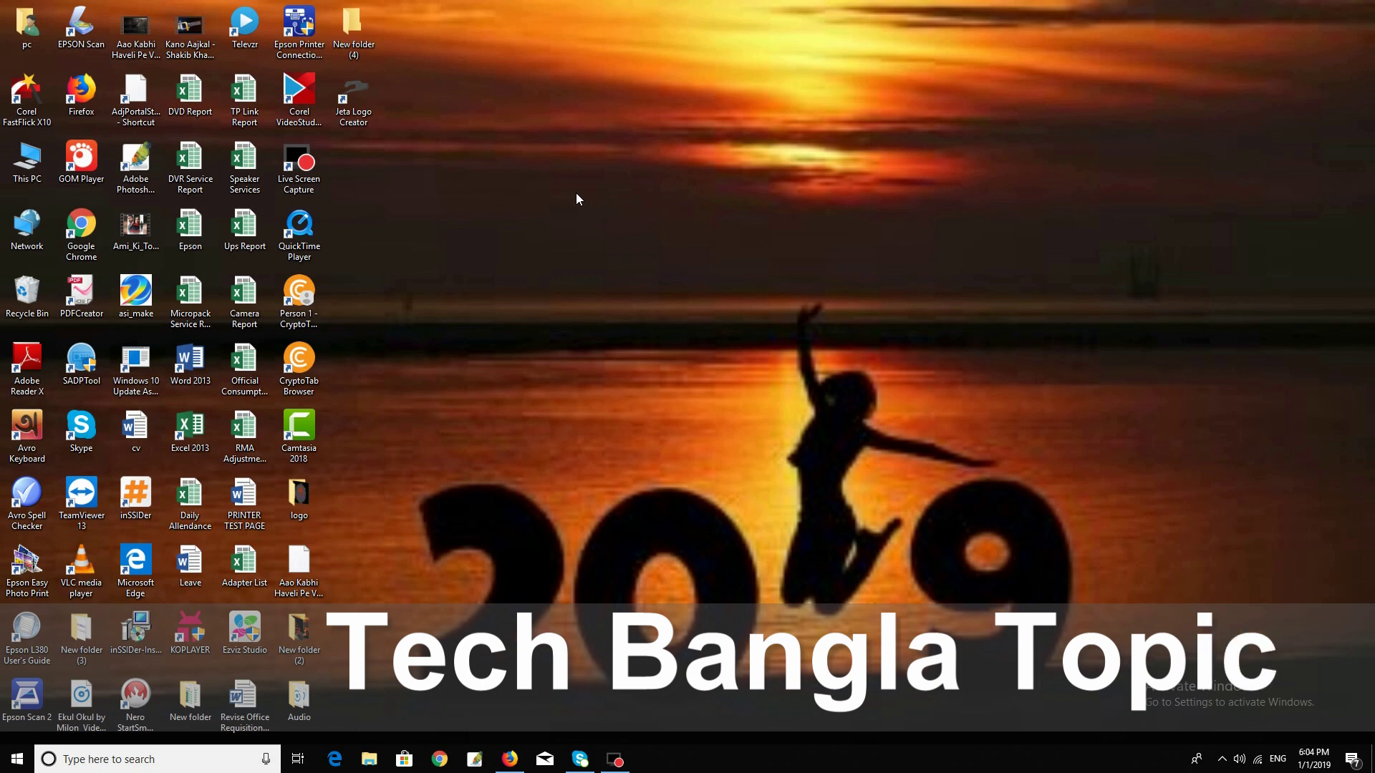
{"action": "right_click", "coordinate": [633, 205]}
{"action": "left_click", "coordinate": [671, 246]}
{"action": "right_click", "coordinate": [601, 190]}
{"action": "left_click", "coordinate": [630, 232]}
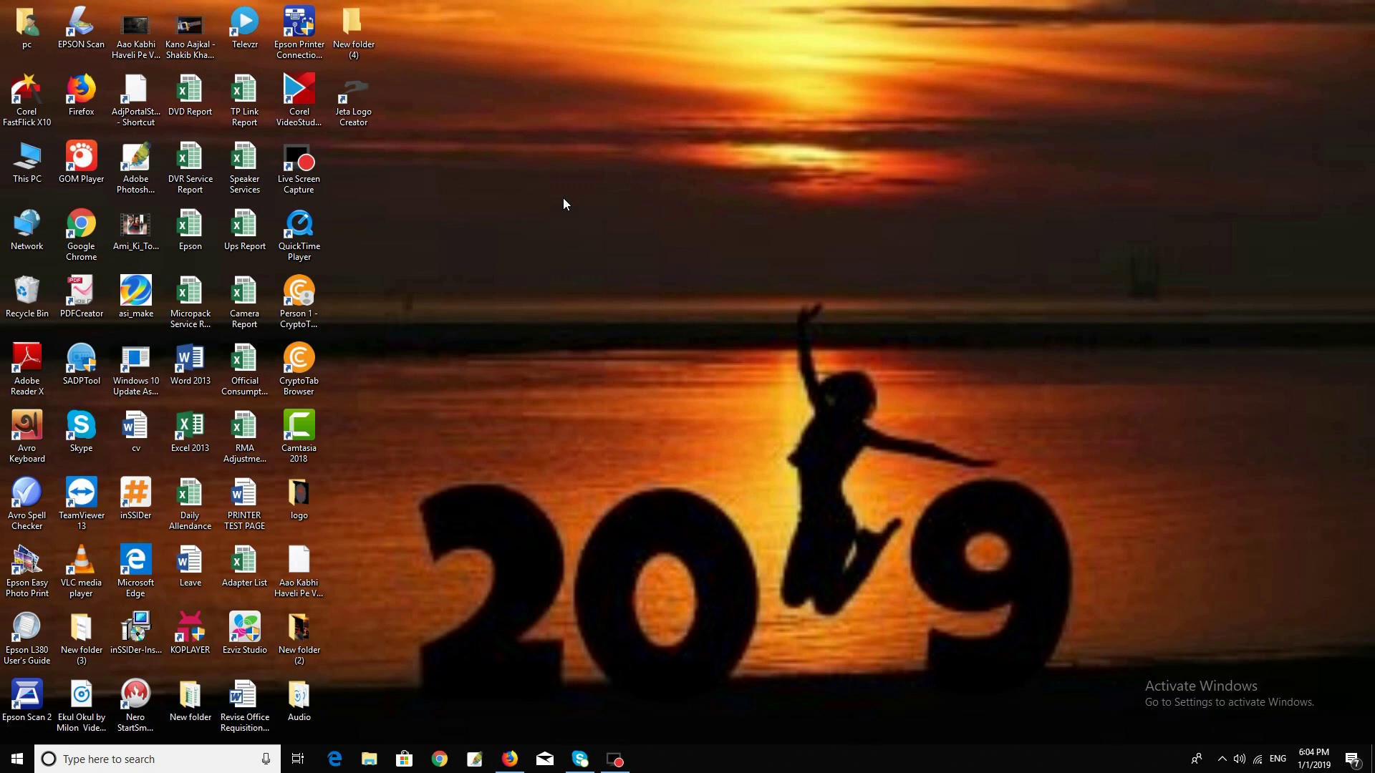
- Check which Wi-Fi network the computer is connected to
{"action": "left_click", "coordinate": [1258, 757]}
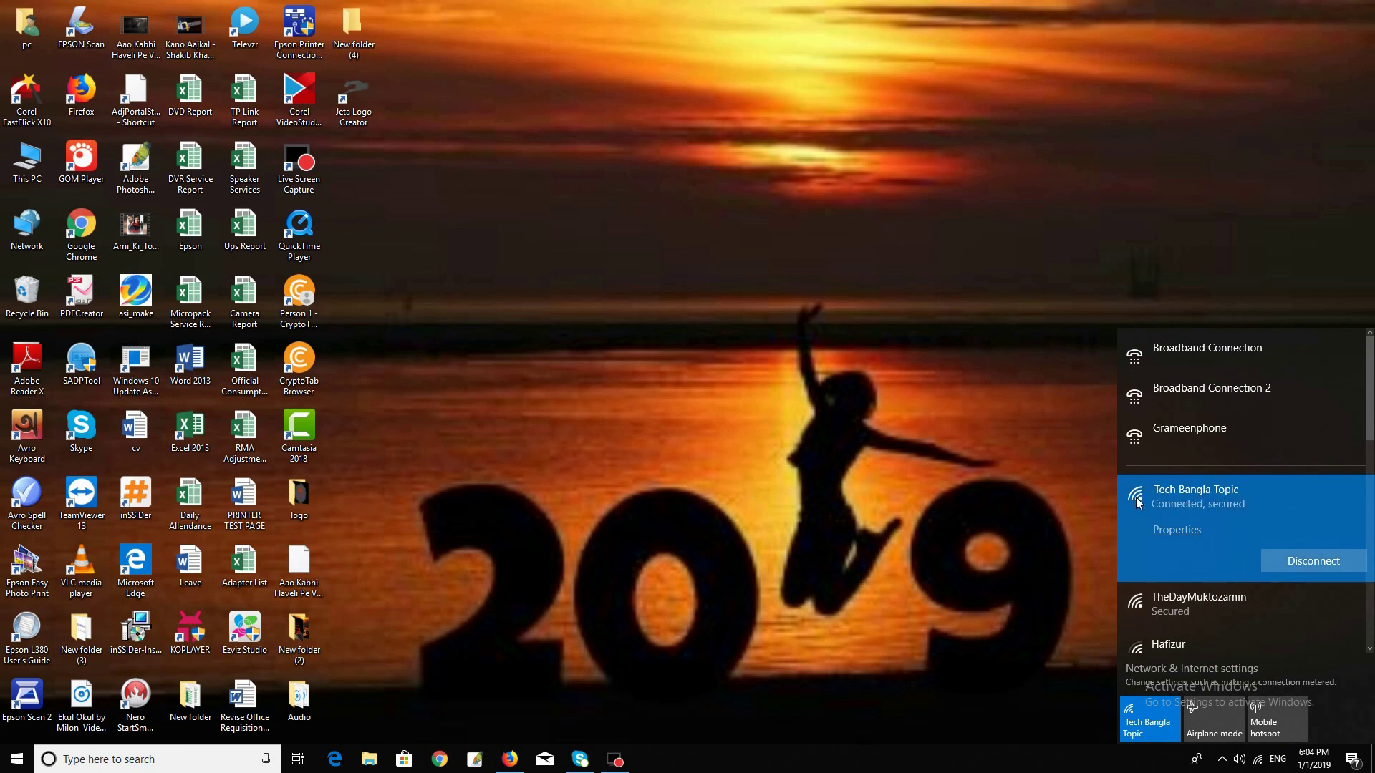
{"action": "right_click", "coordinate": [744, 234]}
{"action": "left_click", "coordinate": [761, 278]}
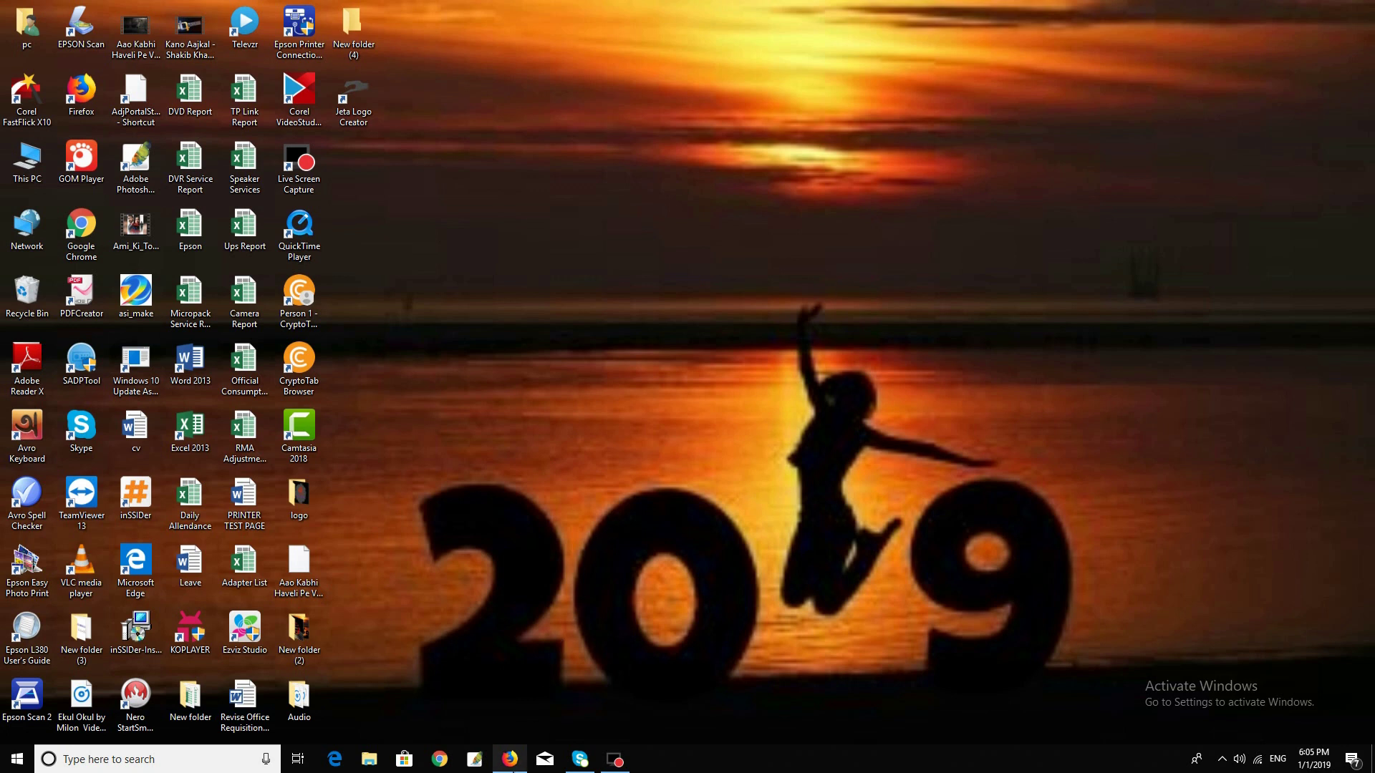
- Switch to Firefox and open the router login page at 192.168.1.1 in a new tab
{"action": "left_click", "coordinate": [510, 759]}
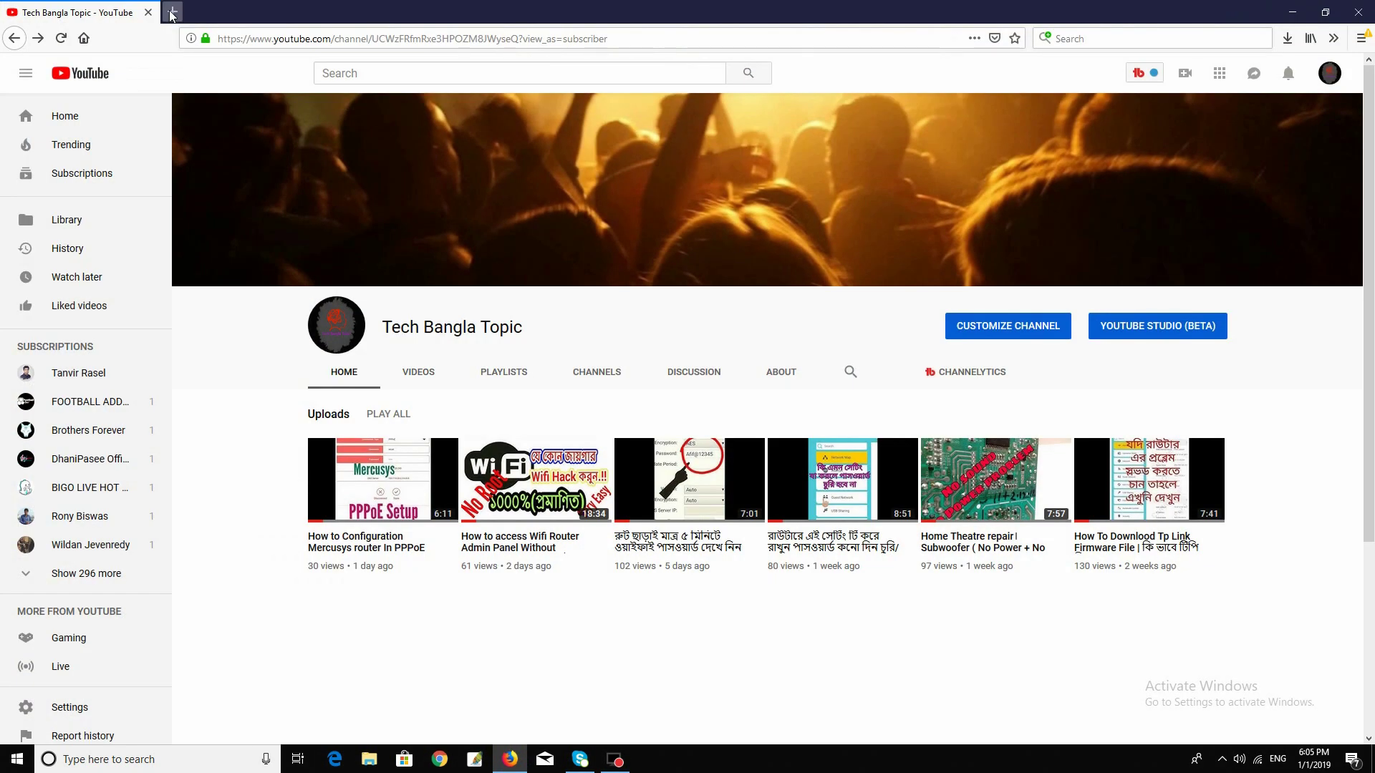
{"action": "left_click", "coordinate": [191, 12]}
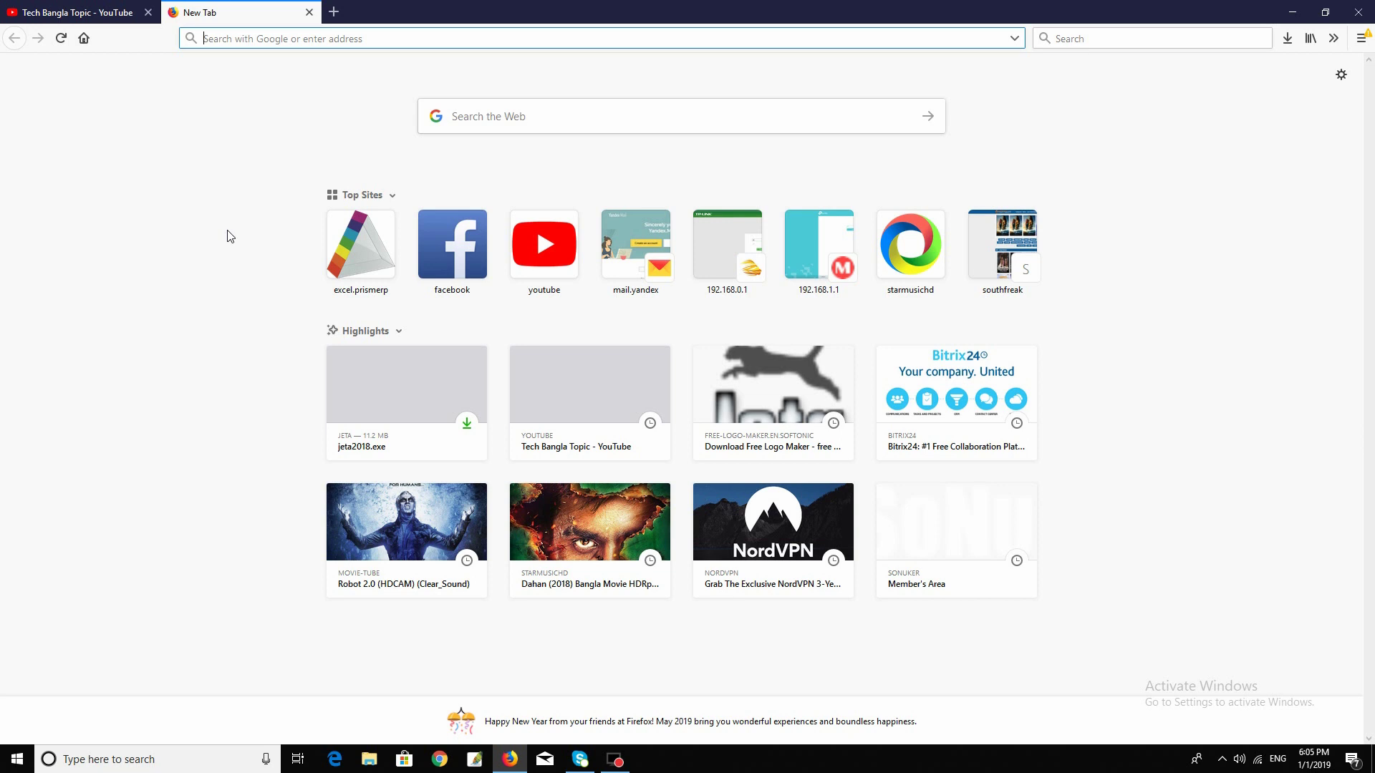
{"action": "type", "text": "192.168"}
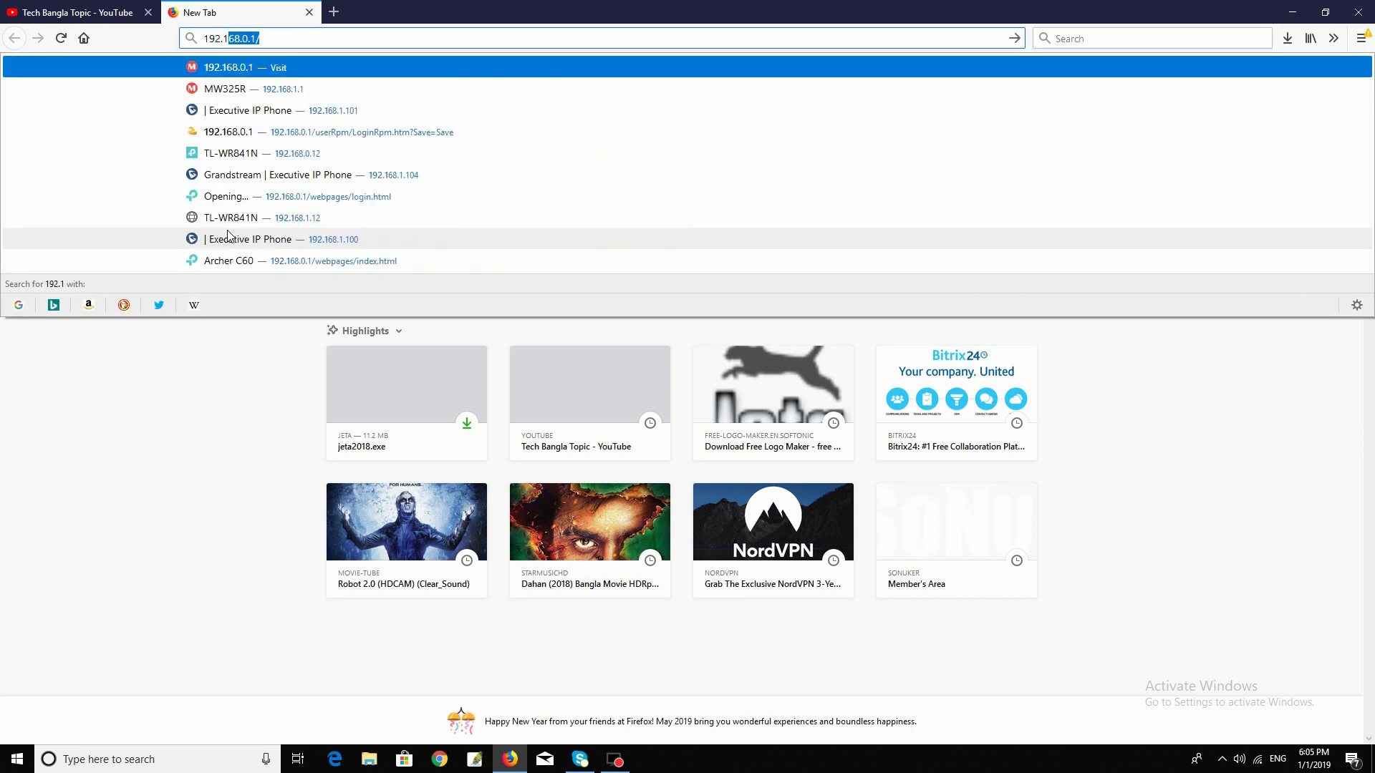
{"action": "type", "text": ".1.1"}
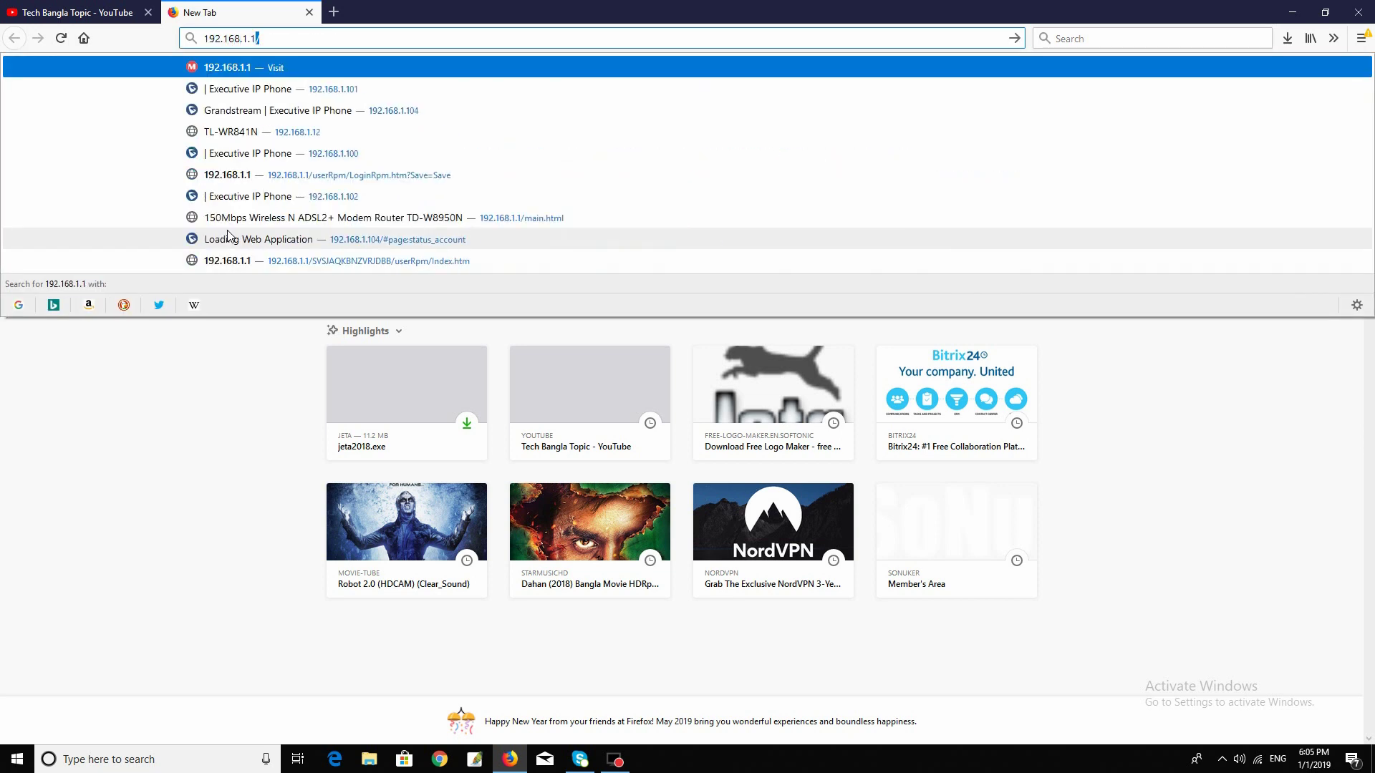
{"action": "key", "text": "Return"}
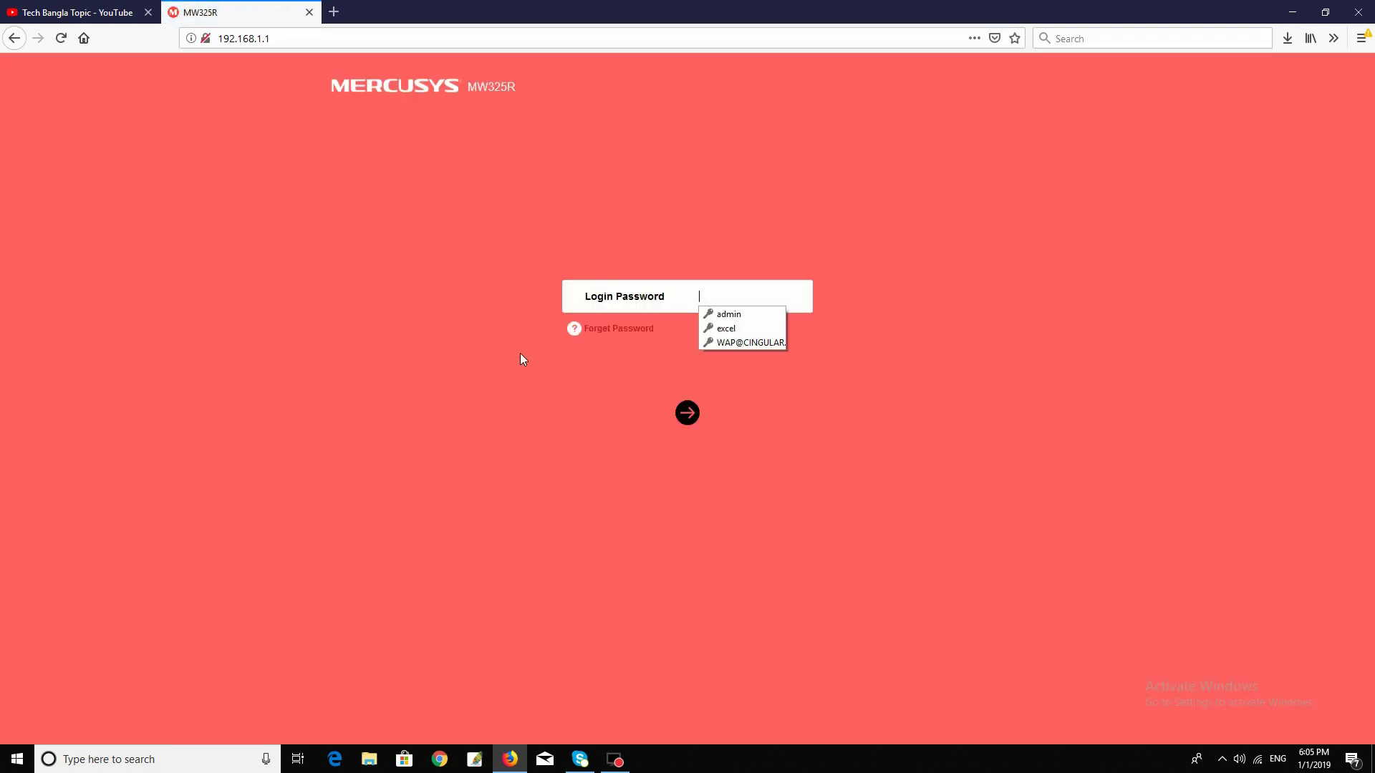
- Enter the router's login password and log in to the Mercusys administration page
{"action": "left_click_drag", "start_coordinate": [517, 319], "coordinate": [818, 230]}
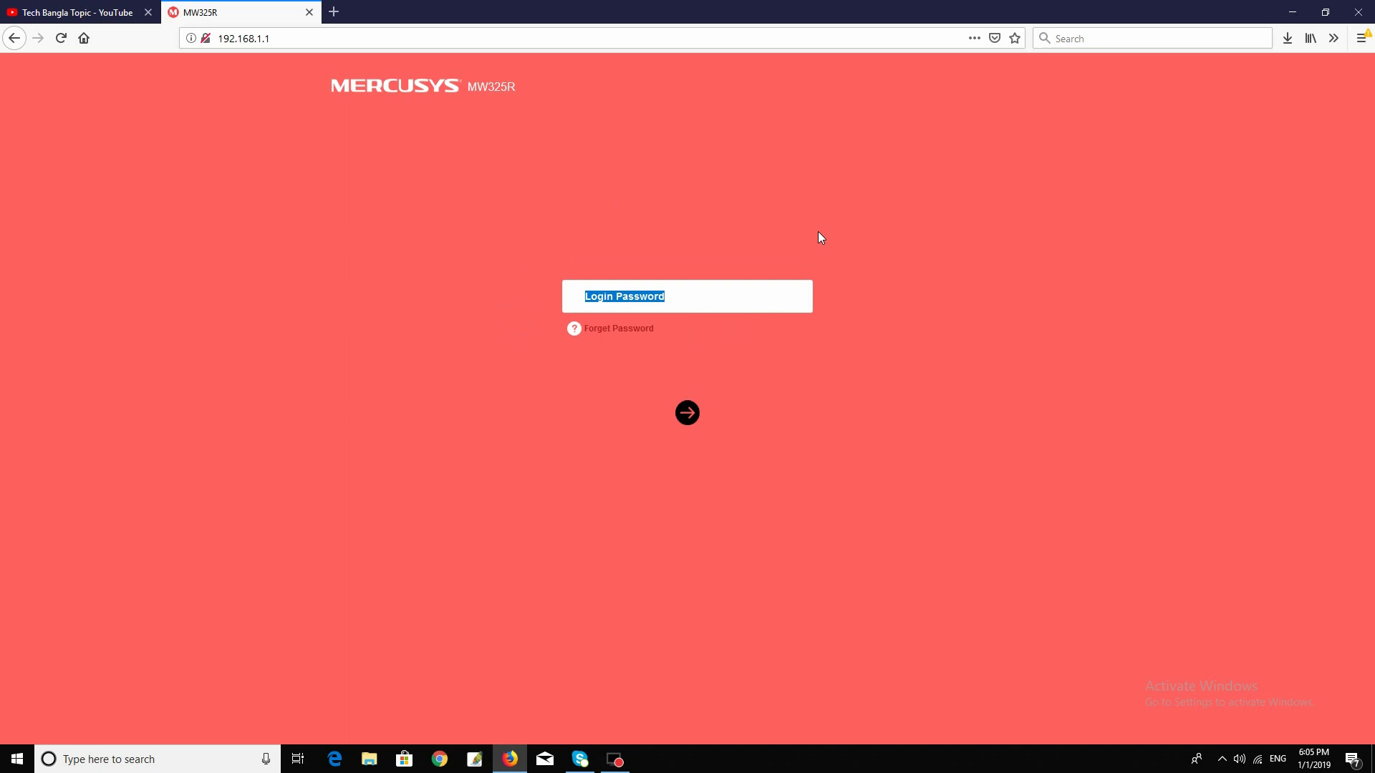
{"action": "left_click", "coordinate": [614, 185]}
{"action": "left_click", "coordinate": [701, 293]}
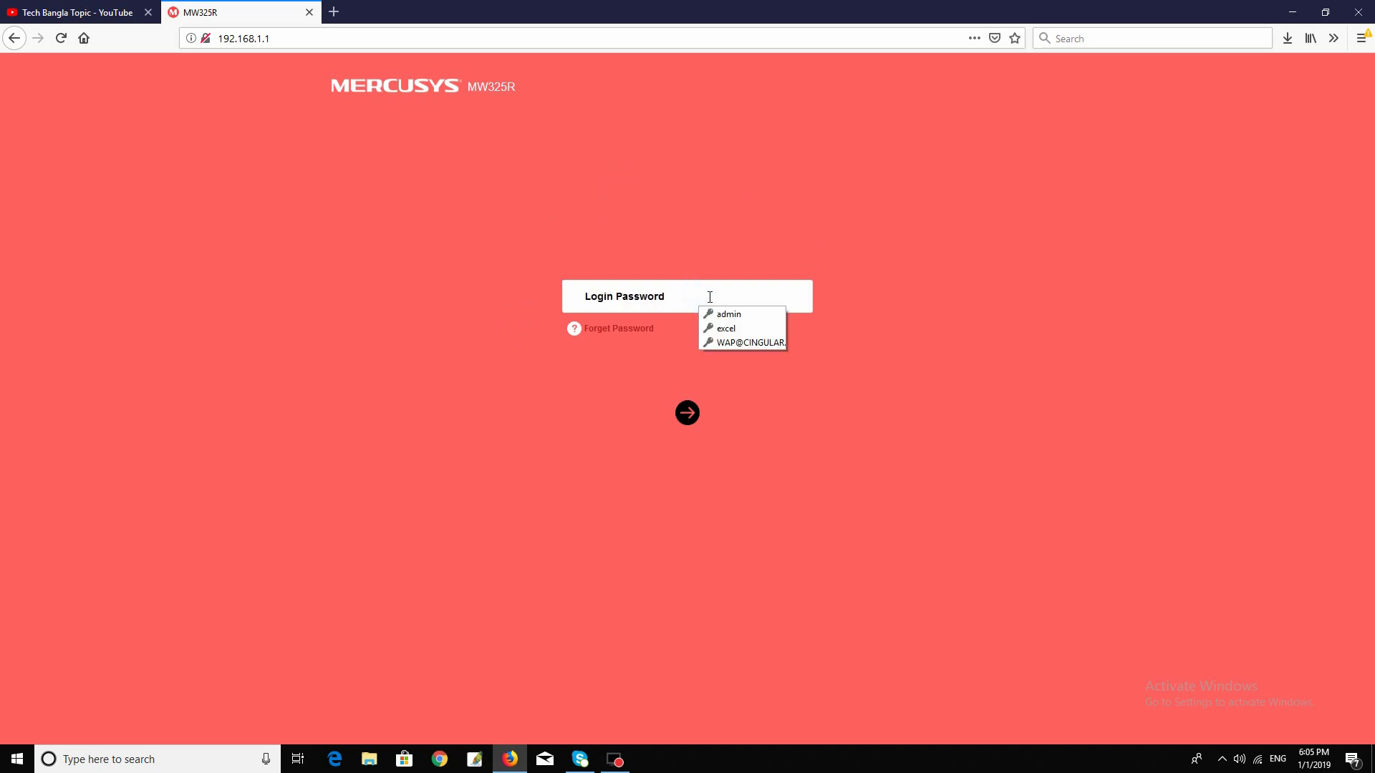
{"action": "left_click", "coordinate": [728, 315]}
{"action": "type", "text": "1"}
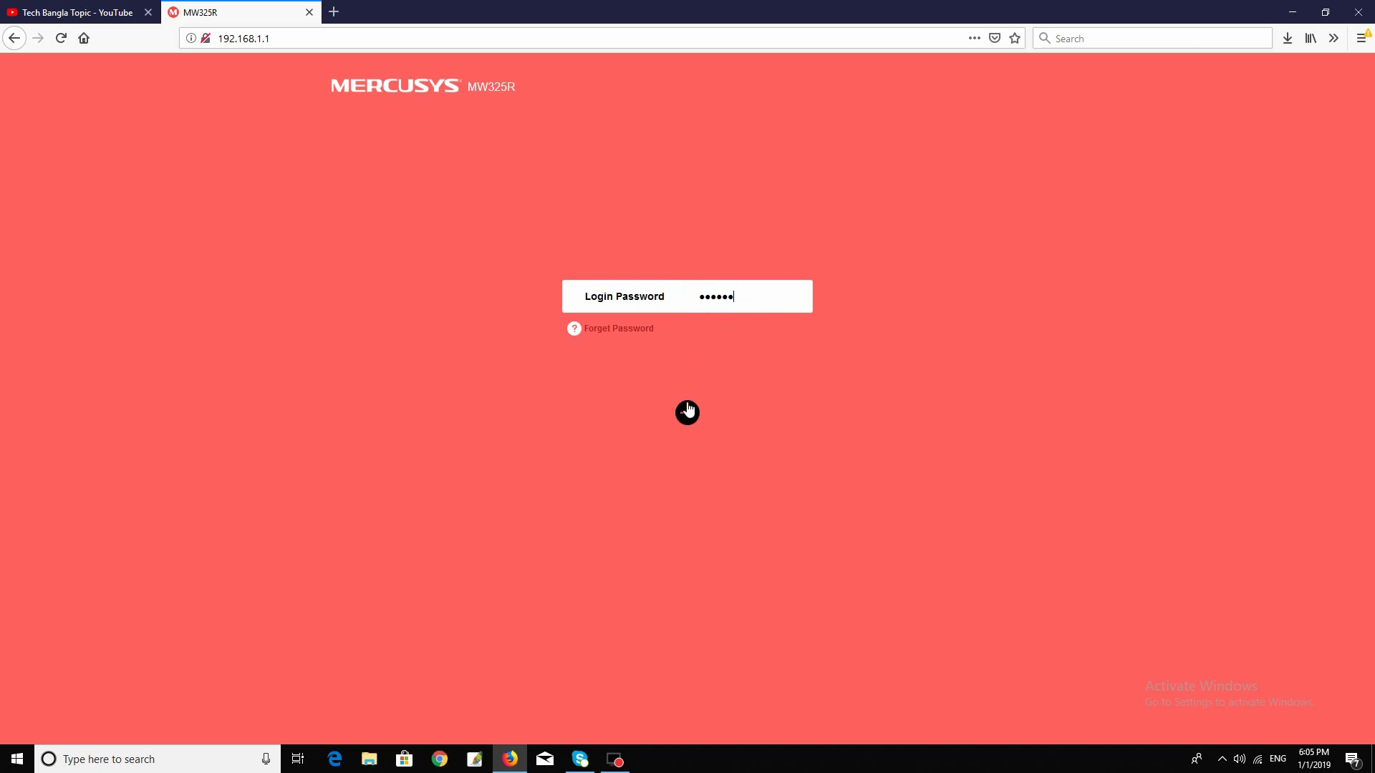
{"action": "left_click", "coordinate": [687, 412]}
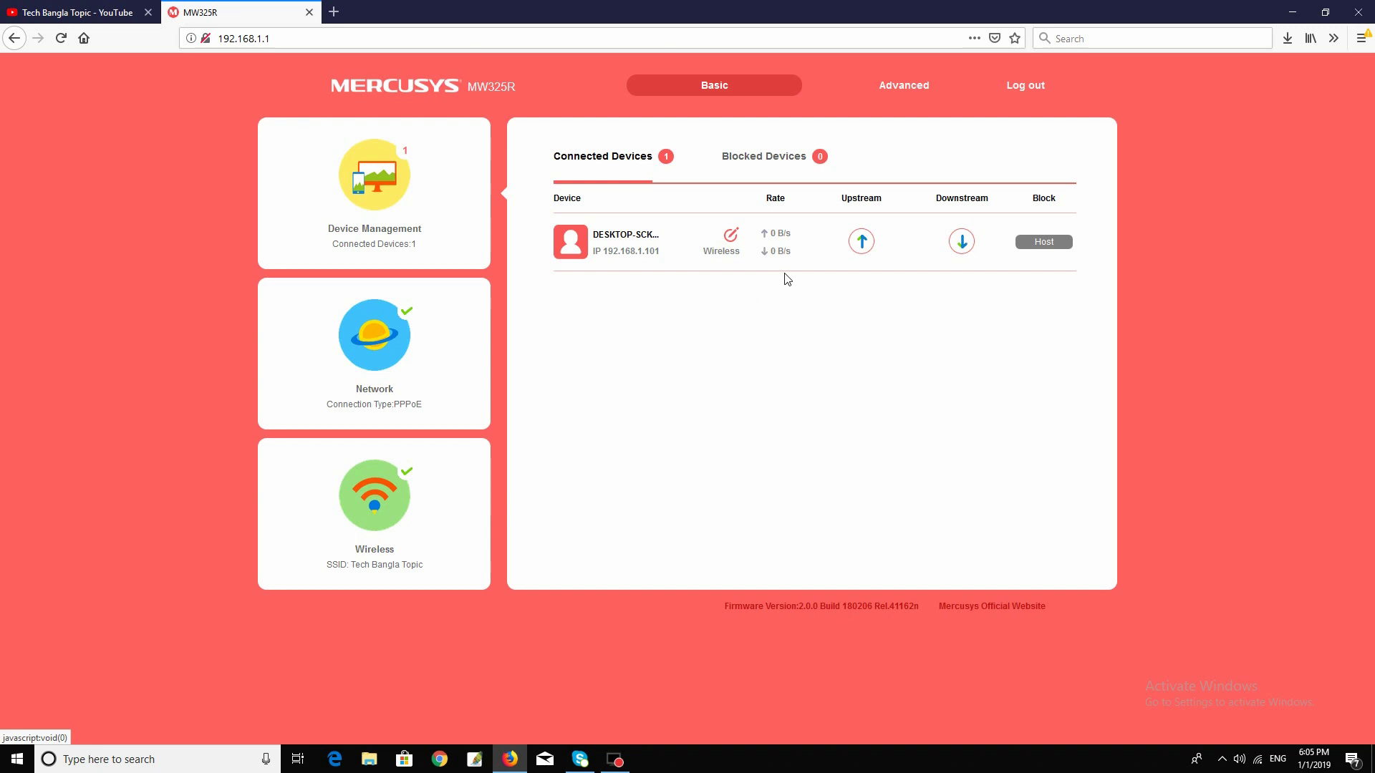
- Open the guest network page in the advanced wireless settings and turn the guest network on
{"action": "left_click", "coordinate": [906, 88]}
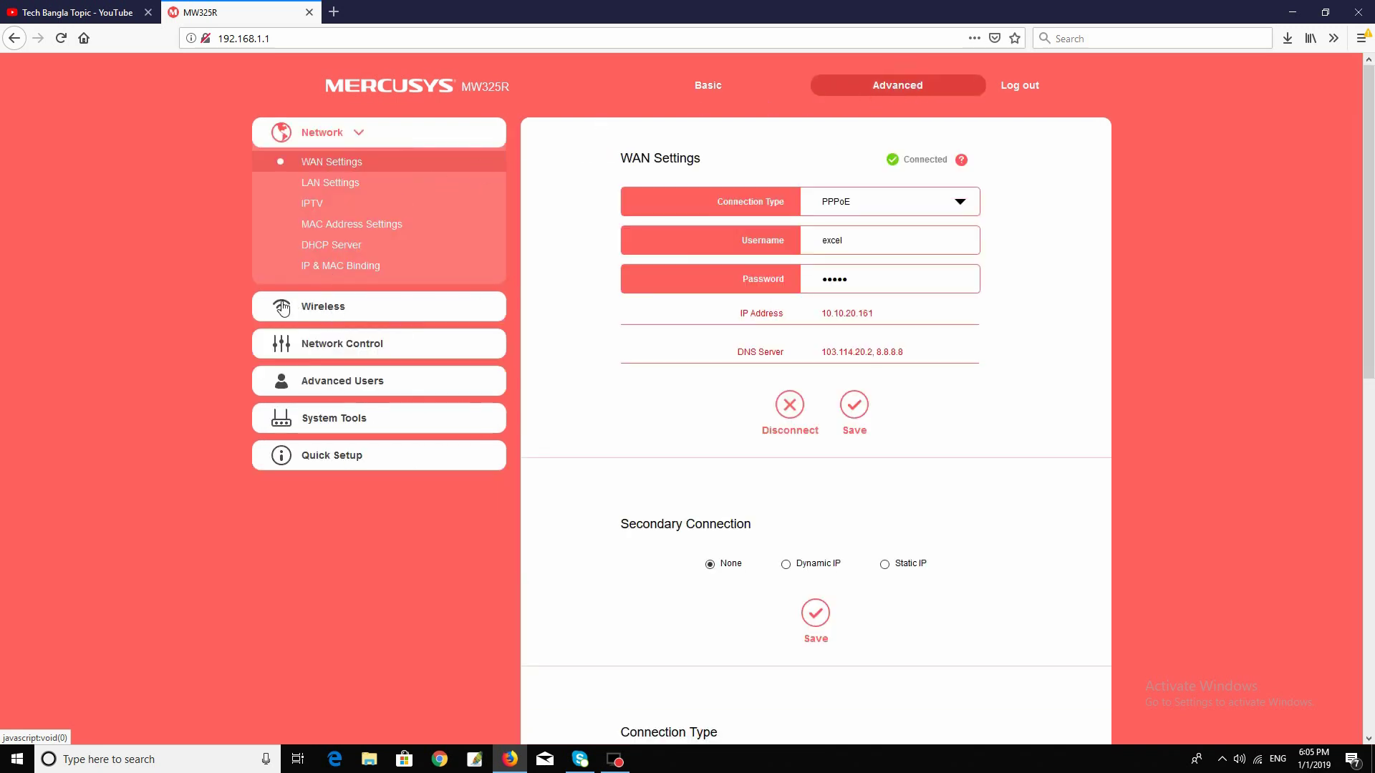
{"action": "left_click", "coordinate": [332, 311]}
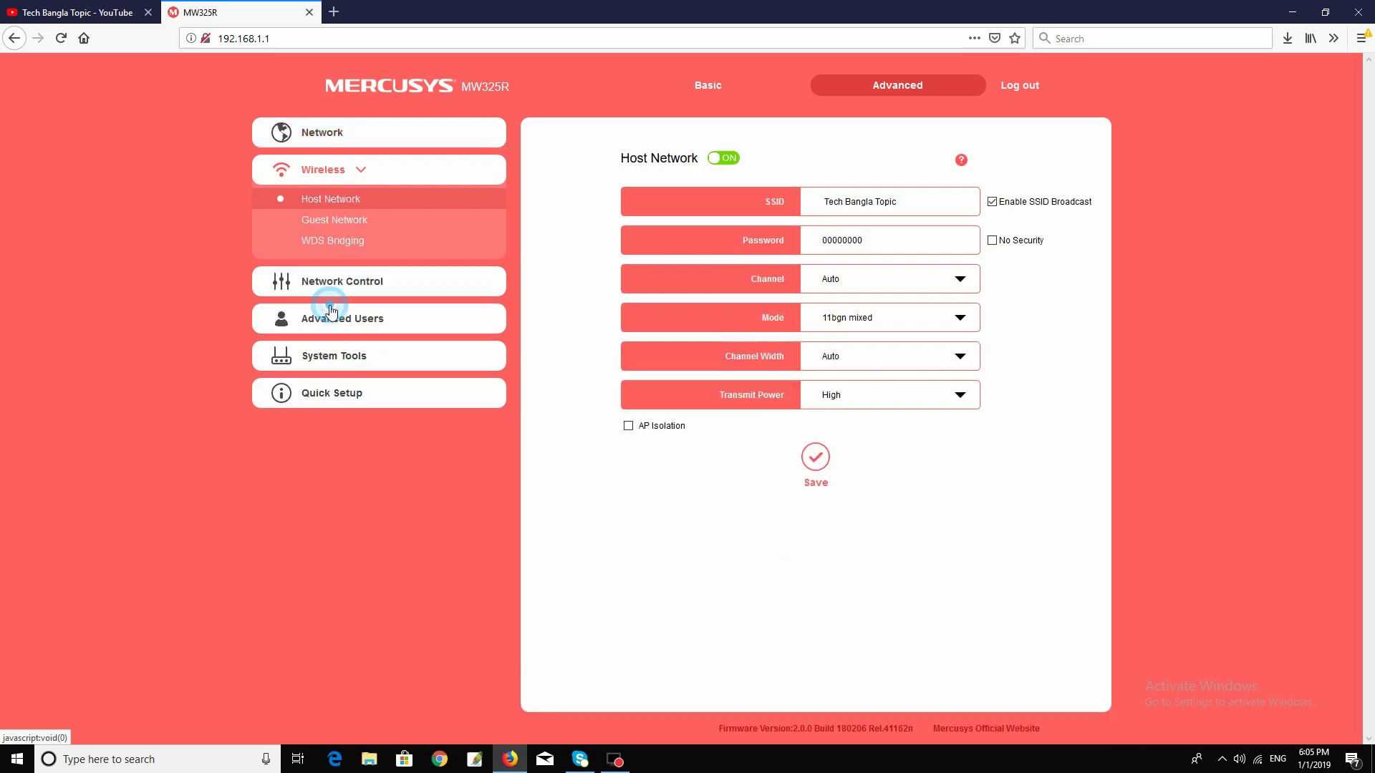
{"action": "left_click", "coordinate": [335, 227]}
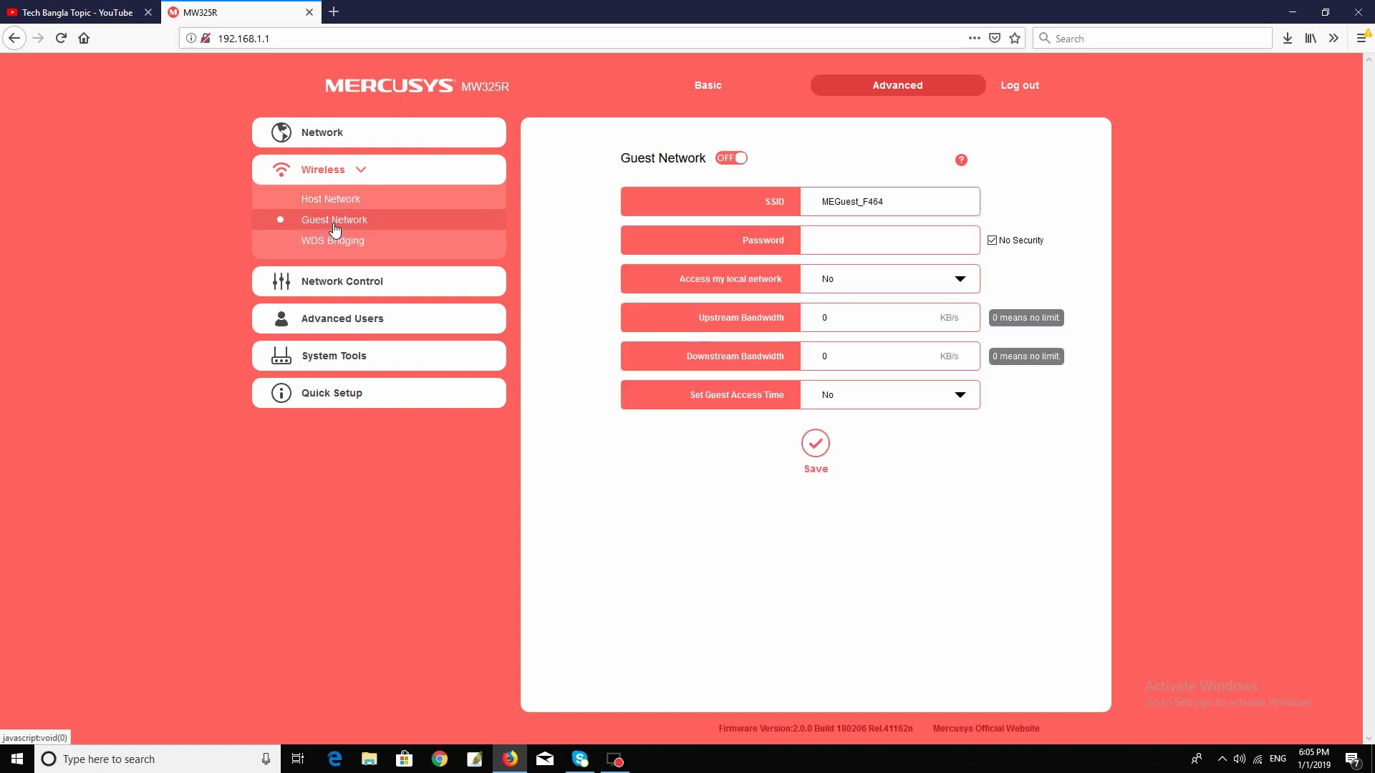
{"action": "left_click_drag", "start_coordinate": [616, 169], "coordinate": [725, 171]}
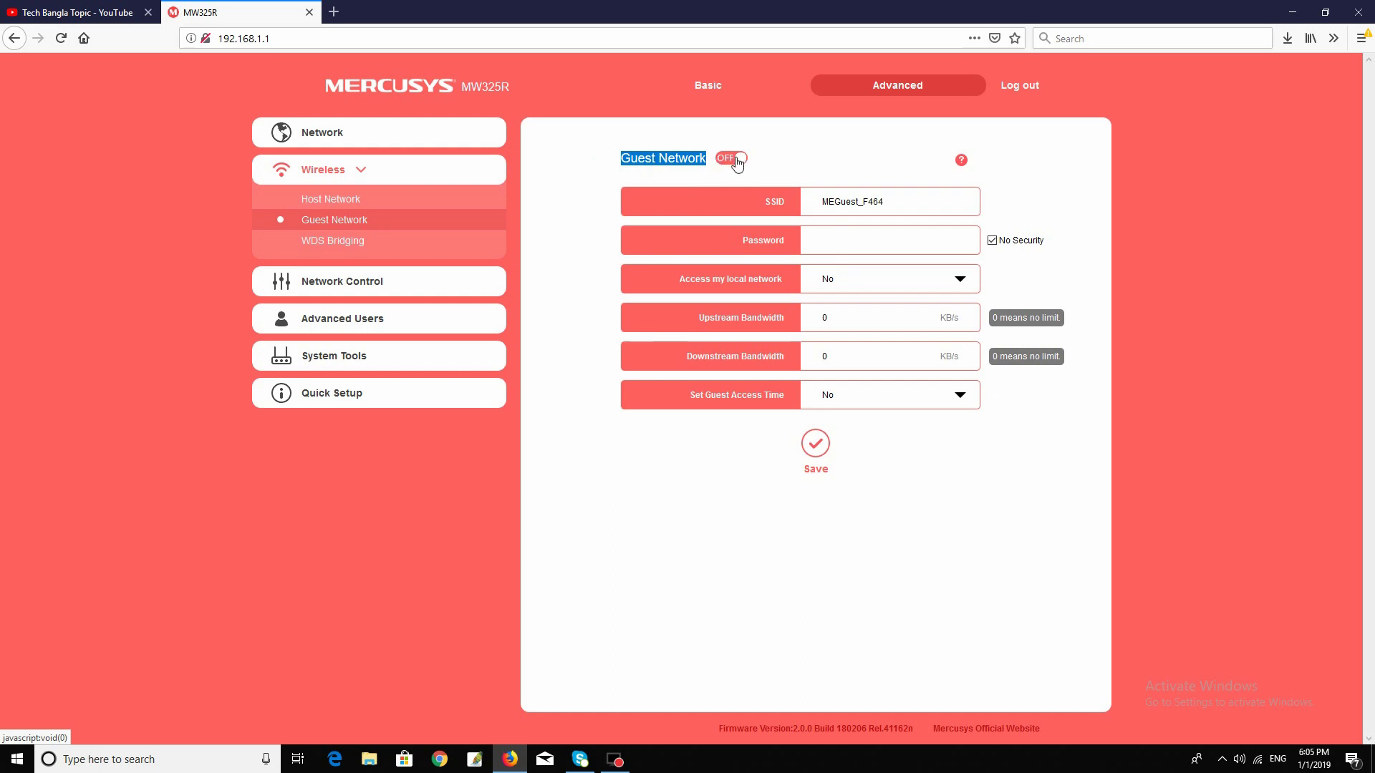
{"action": "left_click", "coordinate": [740, 161]}
{"action": "left_click", "coordinate": [728, 159]}
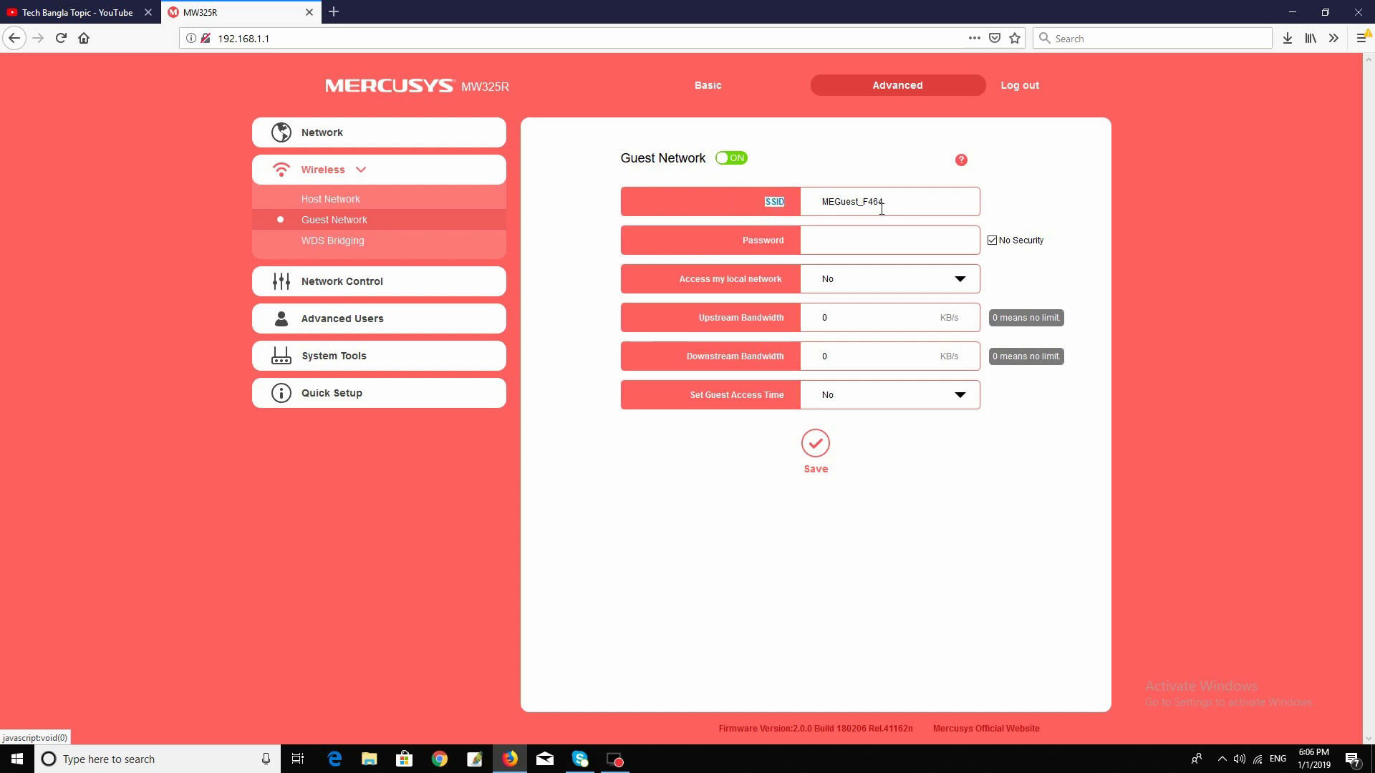
- Set the guest network's SSID to Tech
{"action": "left_click_drag", "start_coordinate": [927, 203], "coordinate": [811, 204]}
{"action": "left_click", "coordinate": [578, 192]}
{"action": "left_click_drag", "start_coordinate": [926, 206], "coordinate": [785, 215]}
{"action": "type", "text": "Tech"}
- Disable the No Security option and enter a password for the guest network
{"action": "left_click_drag", "start_coordinate": [773, 244], "coordinate": [789, 239]}
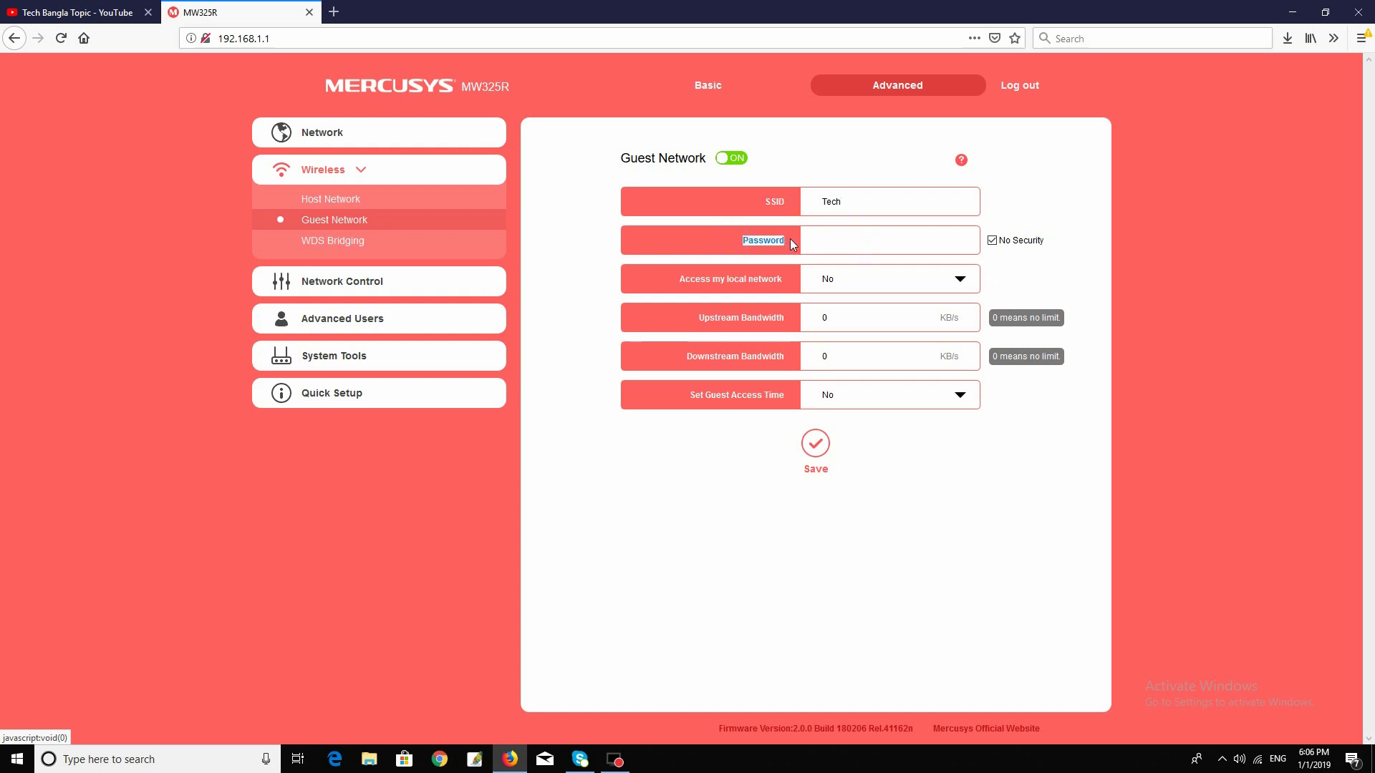
{"action": "left_click", "coordinate": [711, 242]}
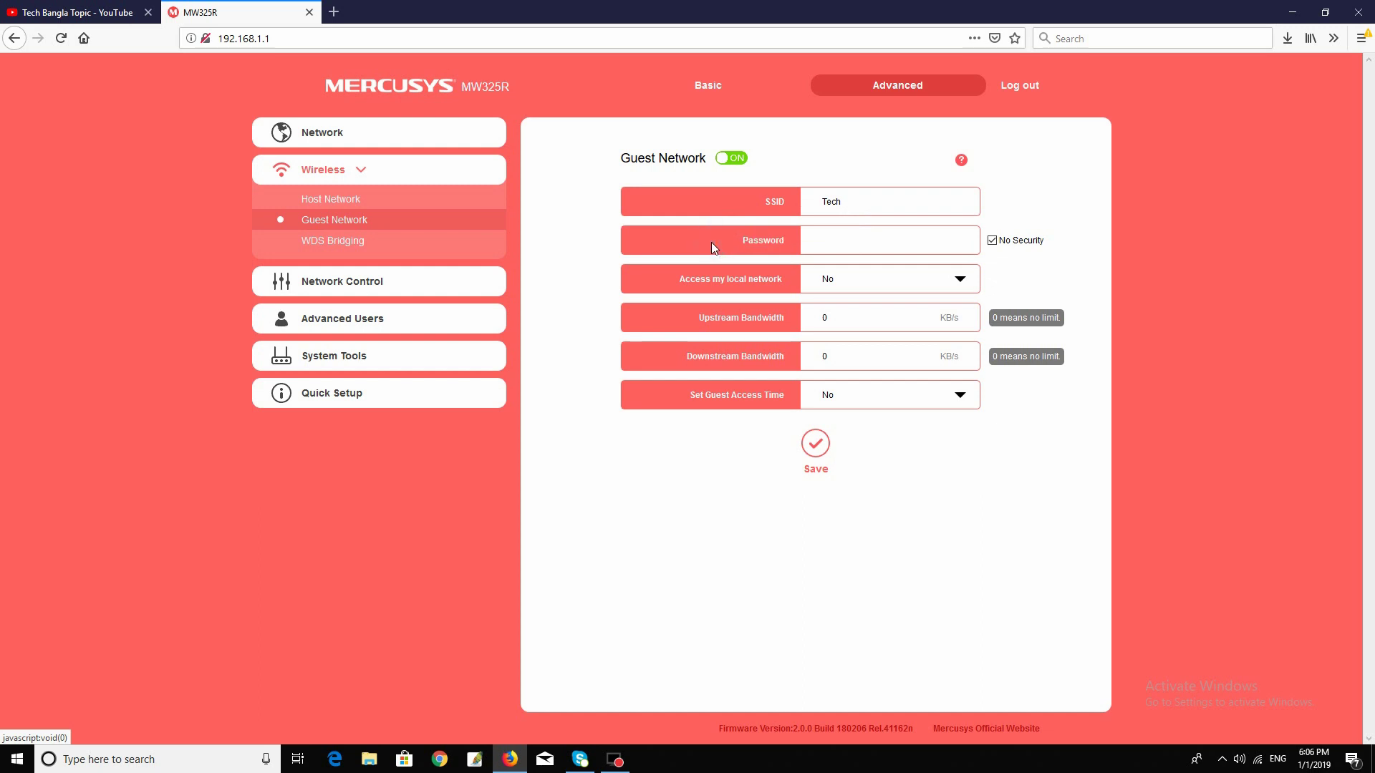
{"action": "left_click", "coordinate": [993, 241]}
{"action": "left_click", "coordinate": [993, 244]}
{"action": "left_click", "coordinate": [993, 244]}
{"action": "type", "text": "00000000"}
- Keep local network access at No and limit guest bandwidth to 64 KB/s upstream and 125 KB/s downstream
{"action": "left_click", "coordinate": [850, 283]}
{"action": "left_click", "coordinate": [850, 280]}
{"action": "left_click", "coordinate": [689, 361]}
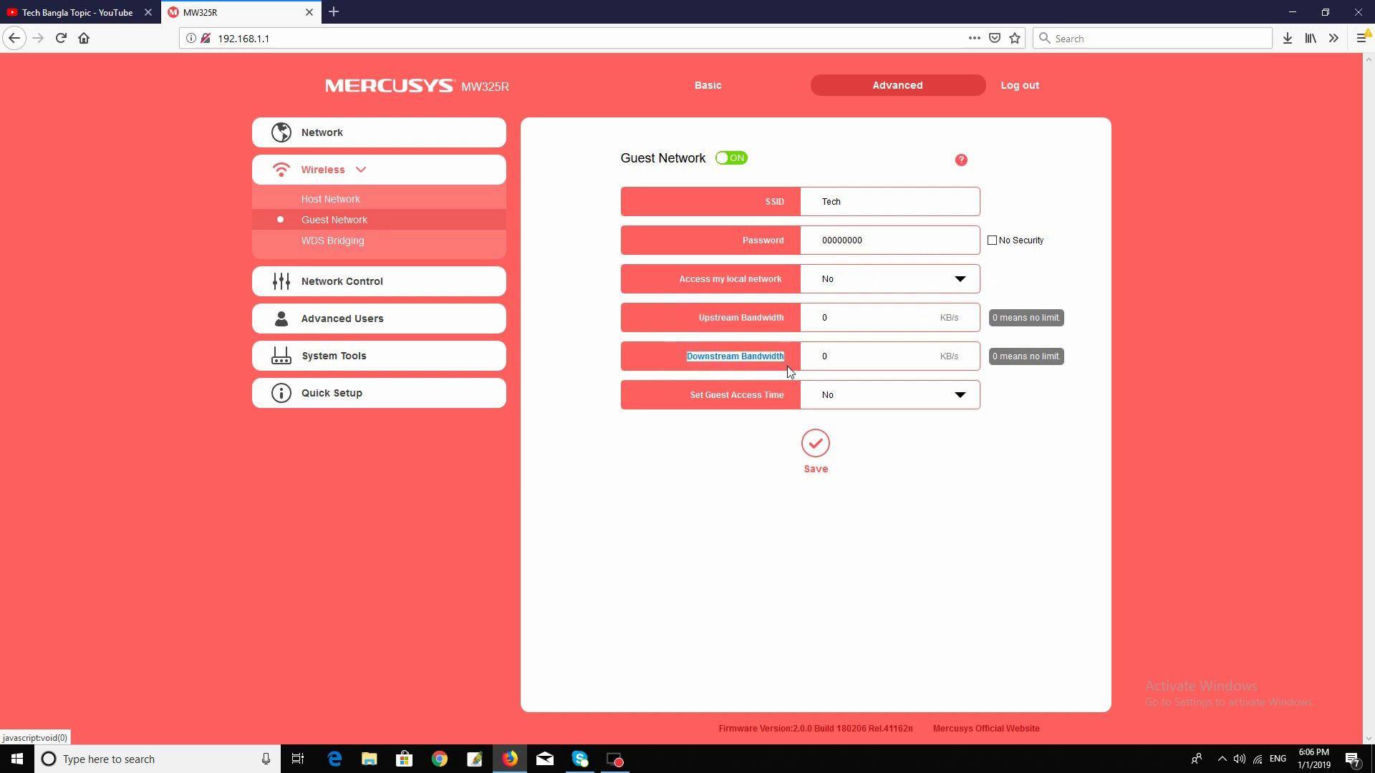
{"action": "left_click", "coordinate": [888, 469]}
{"action": "left_click", "coordinate": [926, 313]}
{"action": "left_click", "coordinate": [902, 358]}
{"action": "left_click", "coordinate": [889, 316]}
{"action": "key", "text": "BackSpace"}
{"action": "type", "text": "64"}
{"action": "key", "text": "Tab"}
{"action": "type", "text": "125"}
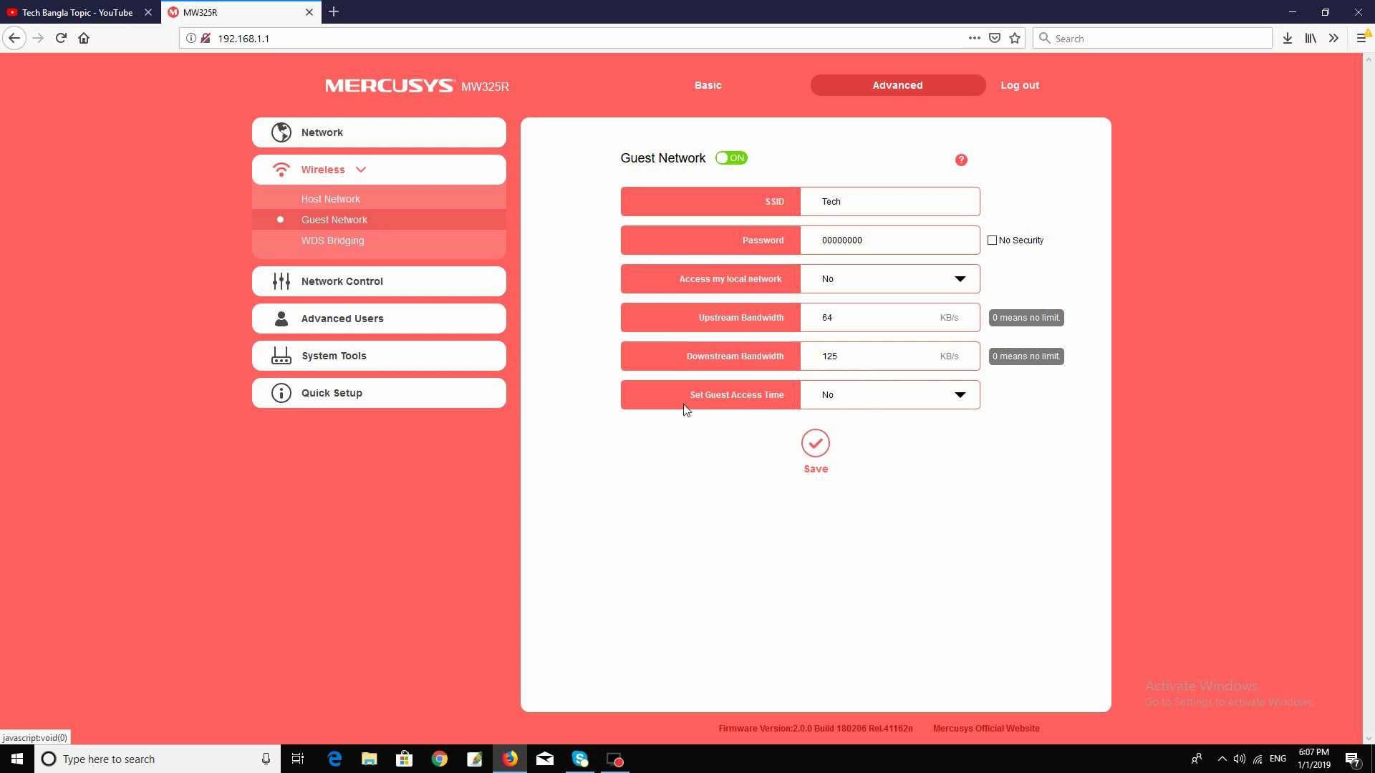
- Set Guest Access Time to Yes with the option to close the guest network after hours, and save the settings
{"action": "left_click", "coordinate": [842, 397]}
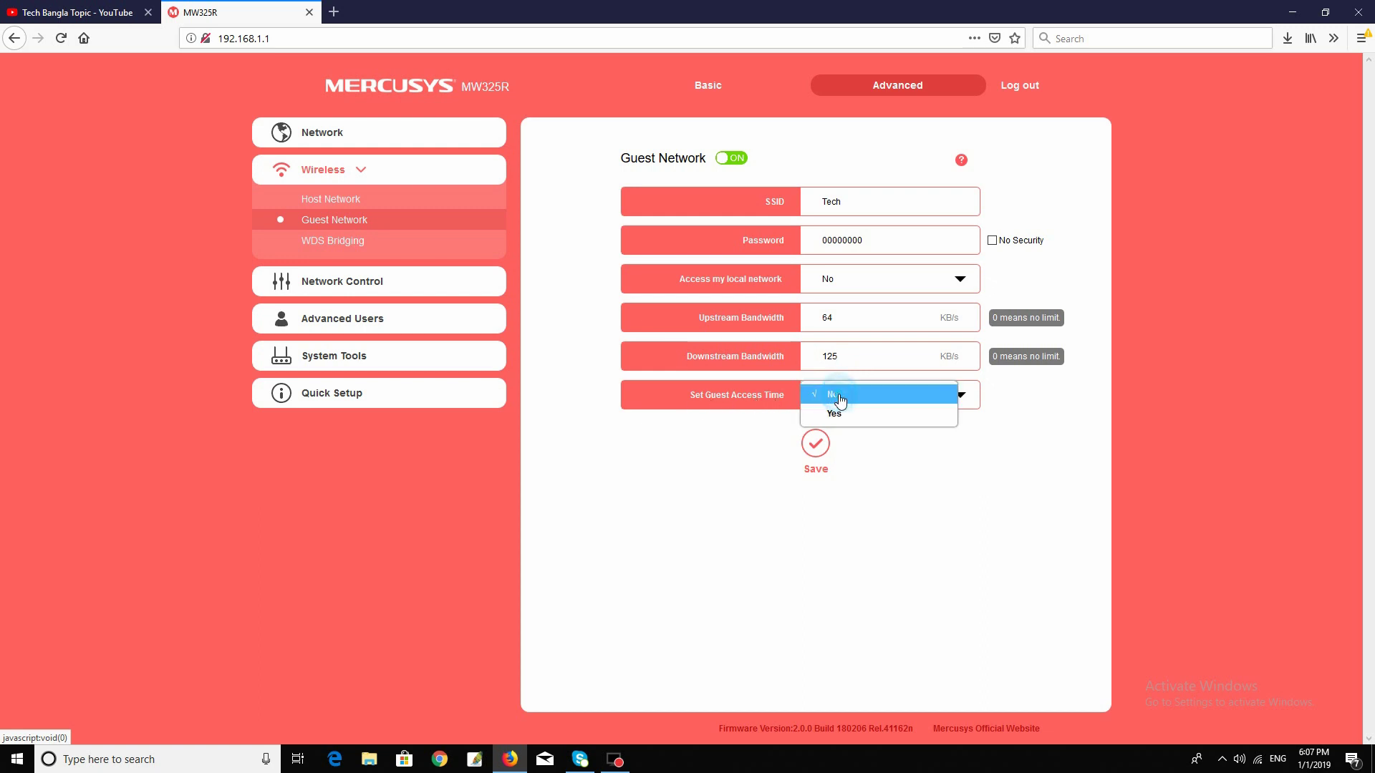
{"action": "left_click", "coordinate": [831, 421]}
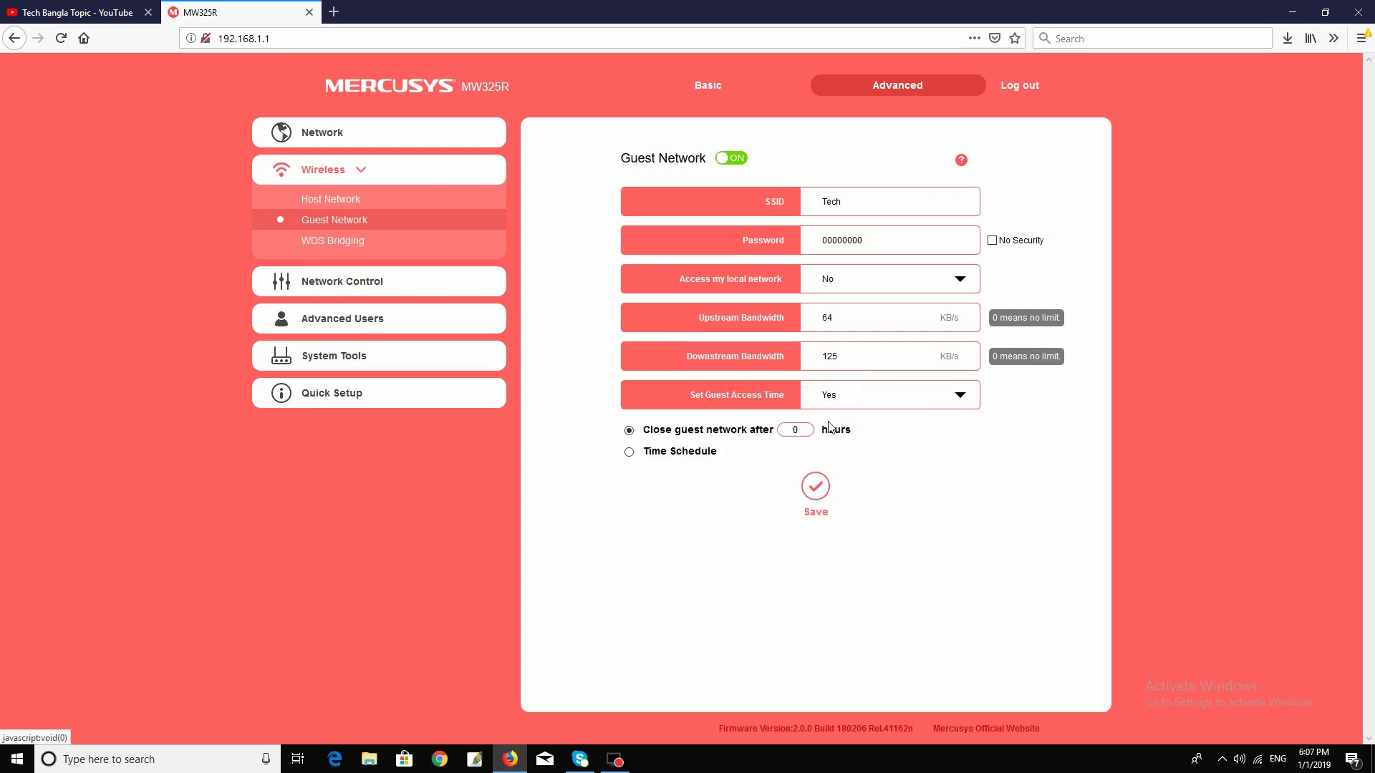
{"action": "left_click", "coordinate": [630, 452]}
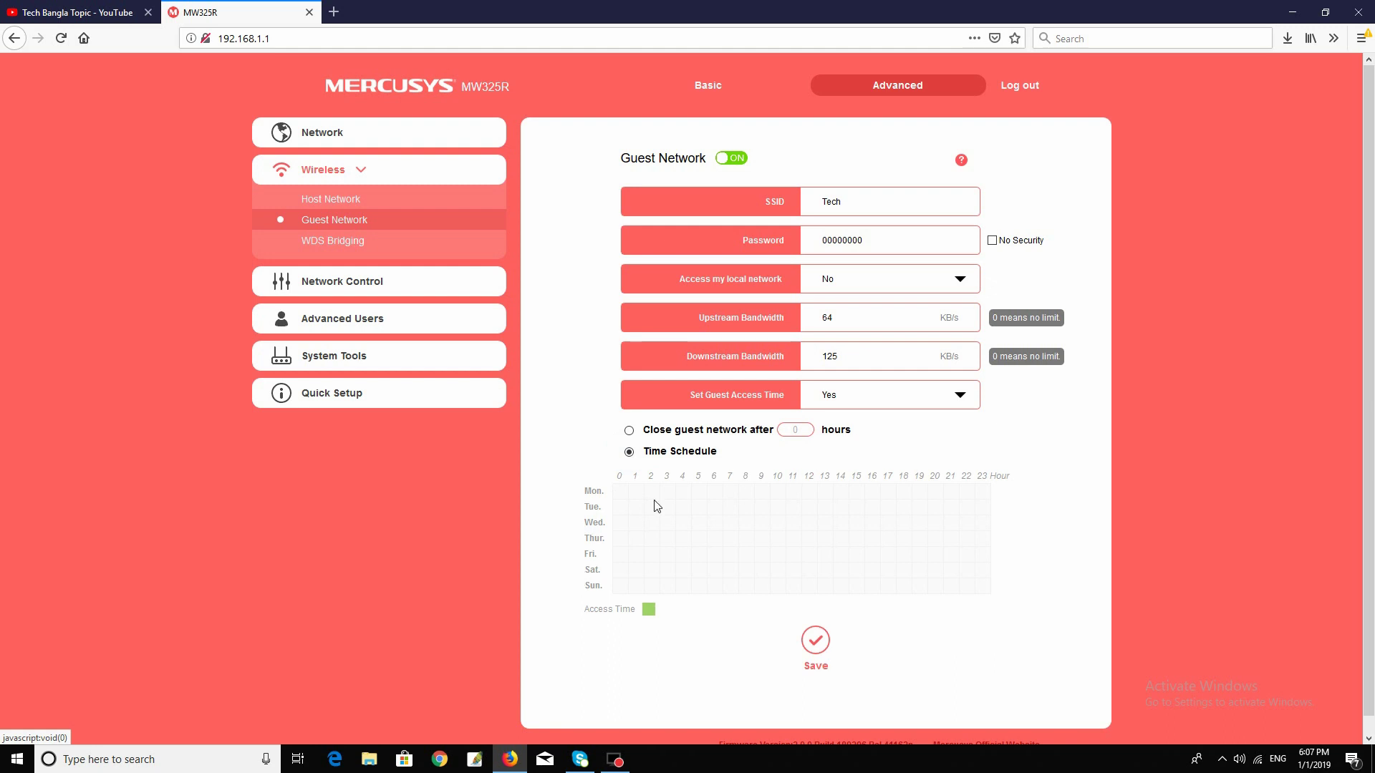
{"action": "left_click", "coordinate": [629, 431]}
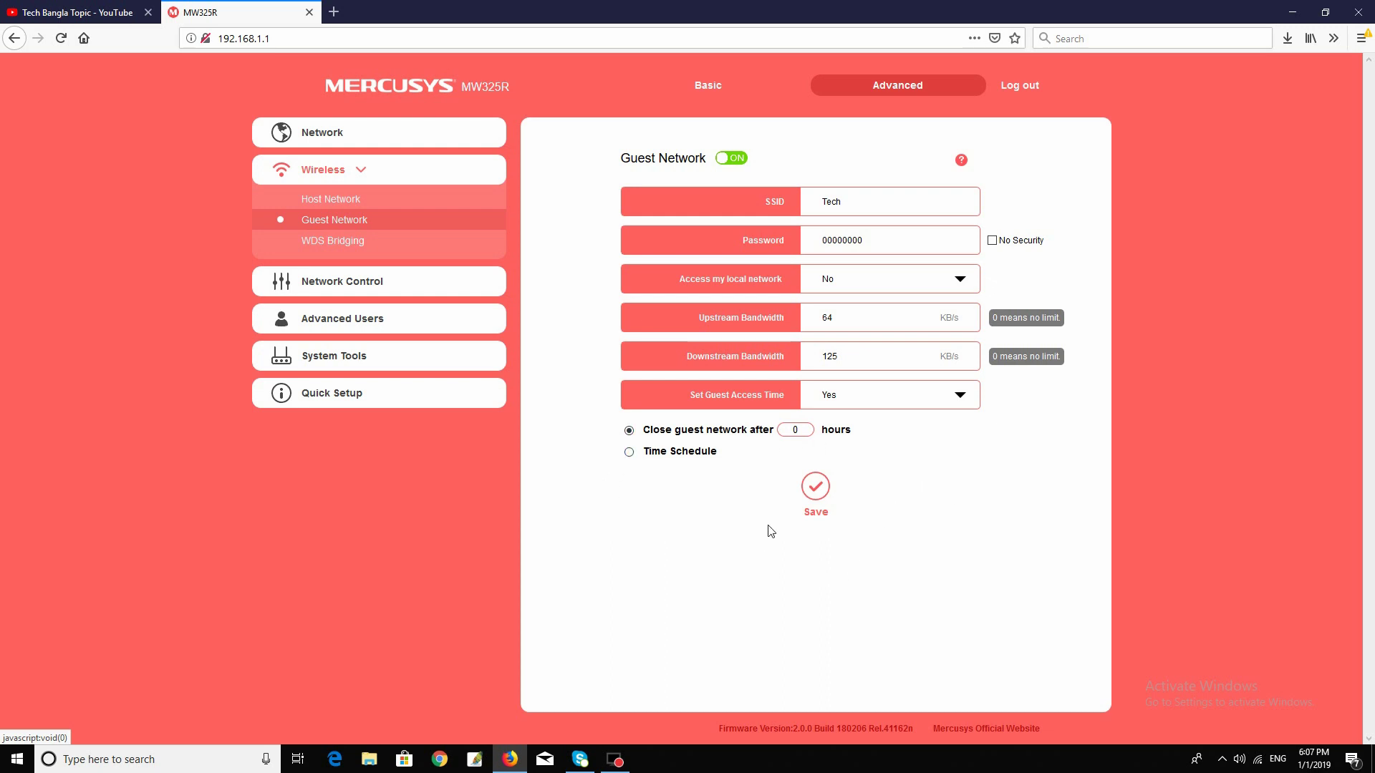
{"action": "left_click", "coordinate": [813, 494]}
{"action": "left_click", "coordinate": [816, 487]}
- Connect the computer to the Tech Wi-Fi network with automatic connection enabled, entering its network security key
{"action": "left_click", "coordinate": [1259, 764]}
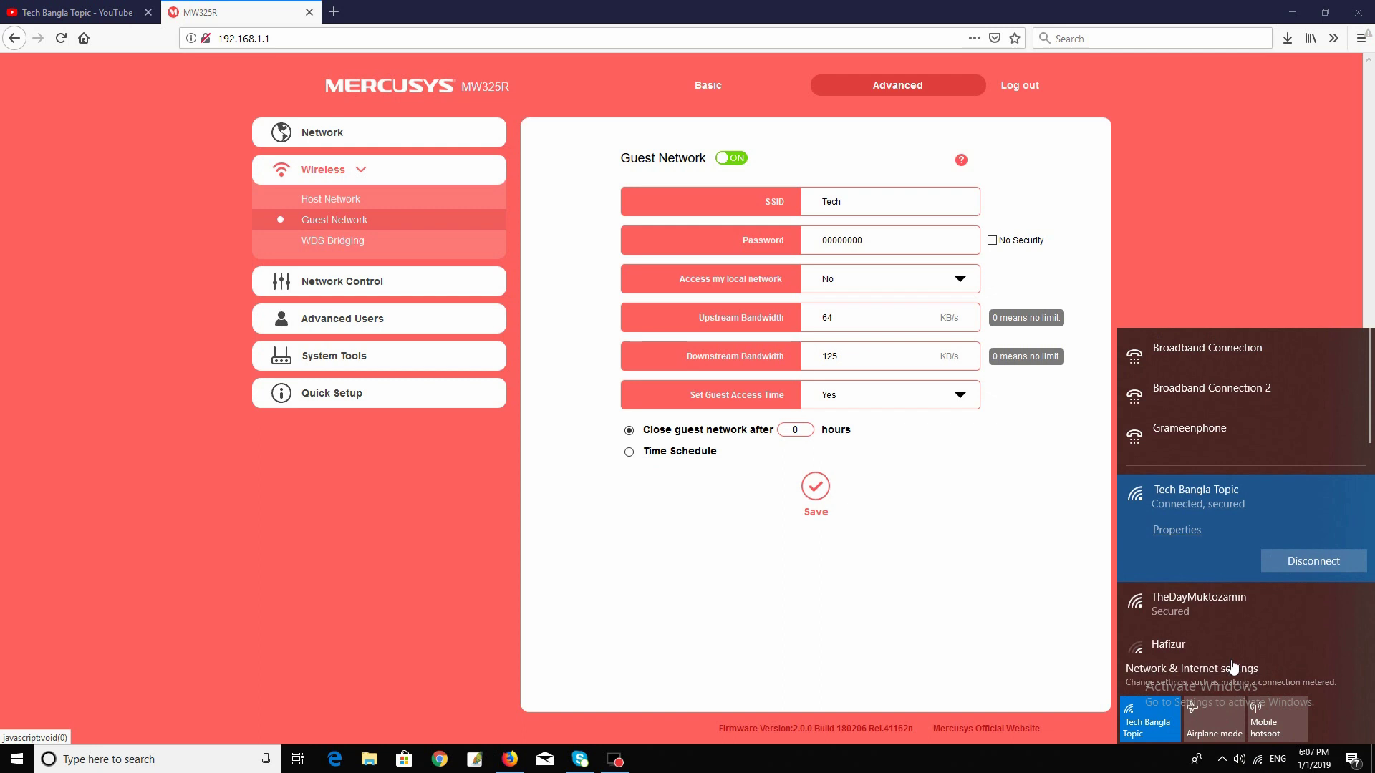
{"action": "scroll", "coordinate": [1213, 638], "scroll_direction": "down", "scroll_amount": 5}
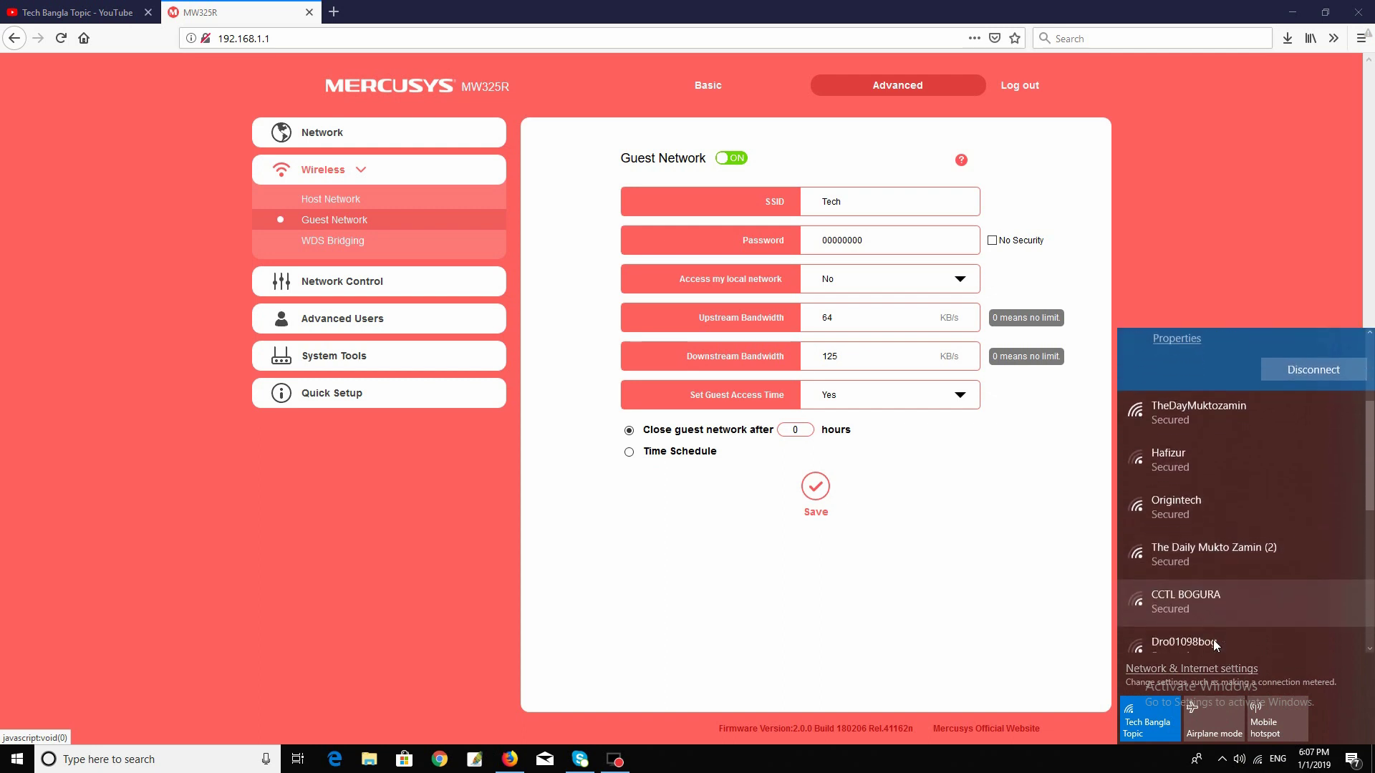
{"action": "scroll", "coordinate": [1213, 639], "scroll_direction": "down", "scroll_amount": 2}
{"action": "scroll", "coordinate": [1213, 639], "scroll_direction": "up", "scroll_amount": 6}
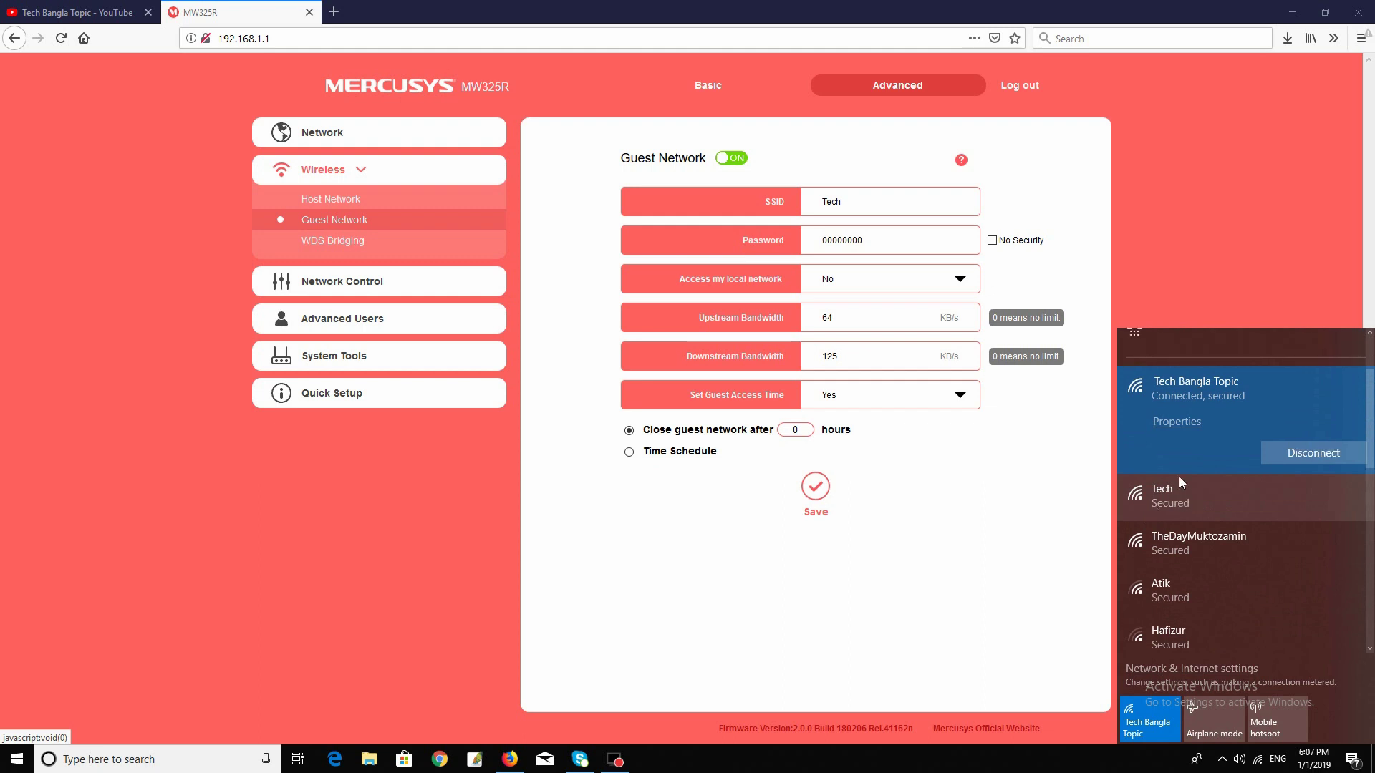
{"action": "scroll", "coordinate": [1179, 476], "scroll_direction": "up", "scroll_amount": 1}
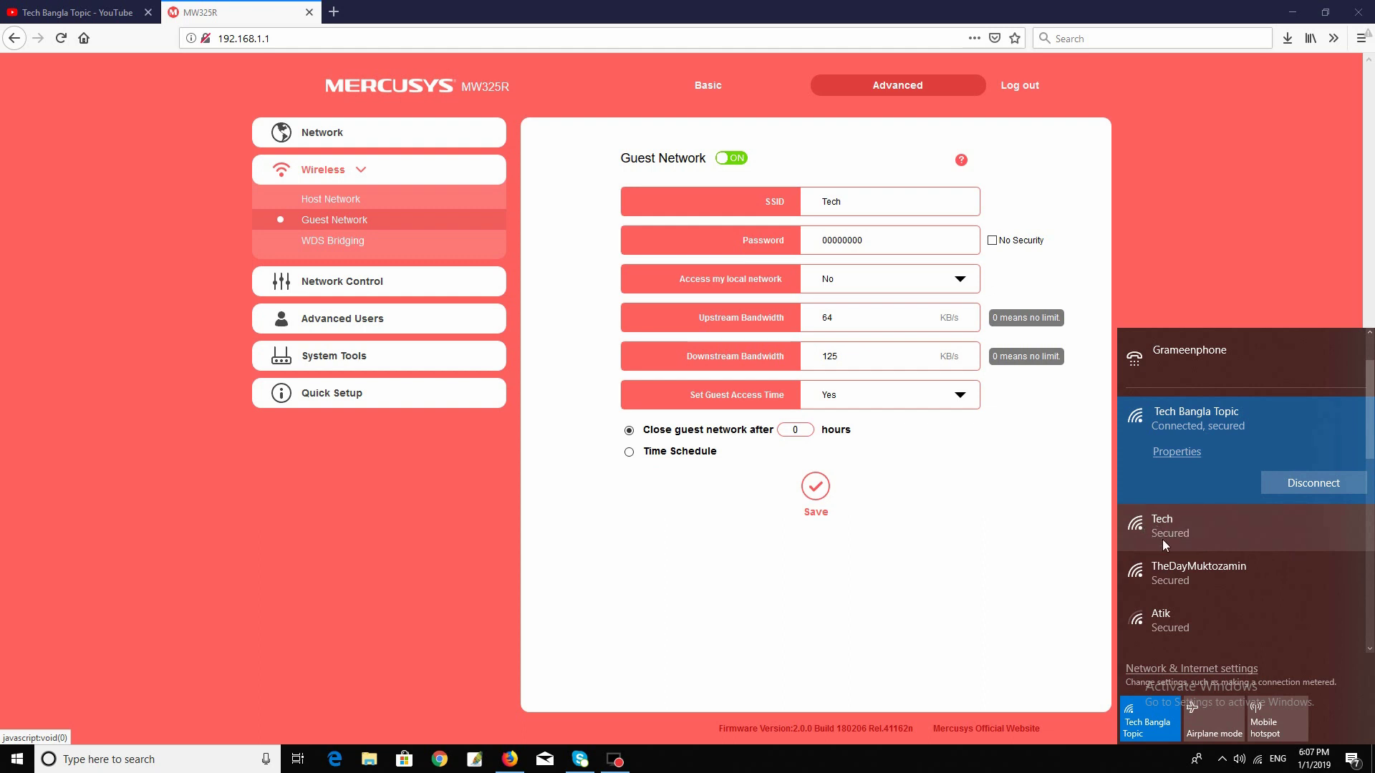
{"action": "scroll", "coordinate": [1162, 530], "scroll_direction": "down", "scroll_amount": 1}
{"action": "scroll", "coordinate": [1163, 530], "scroll_direction": "up", "scroll_amount": 1}
{"action": "left_click", "coordinate": [1200, 526]}
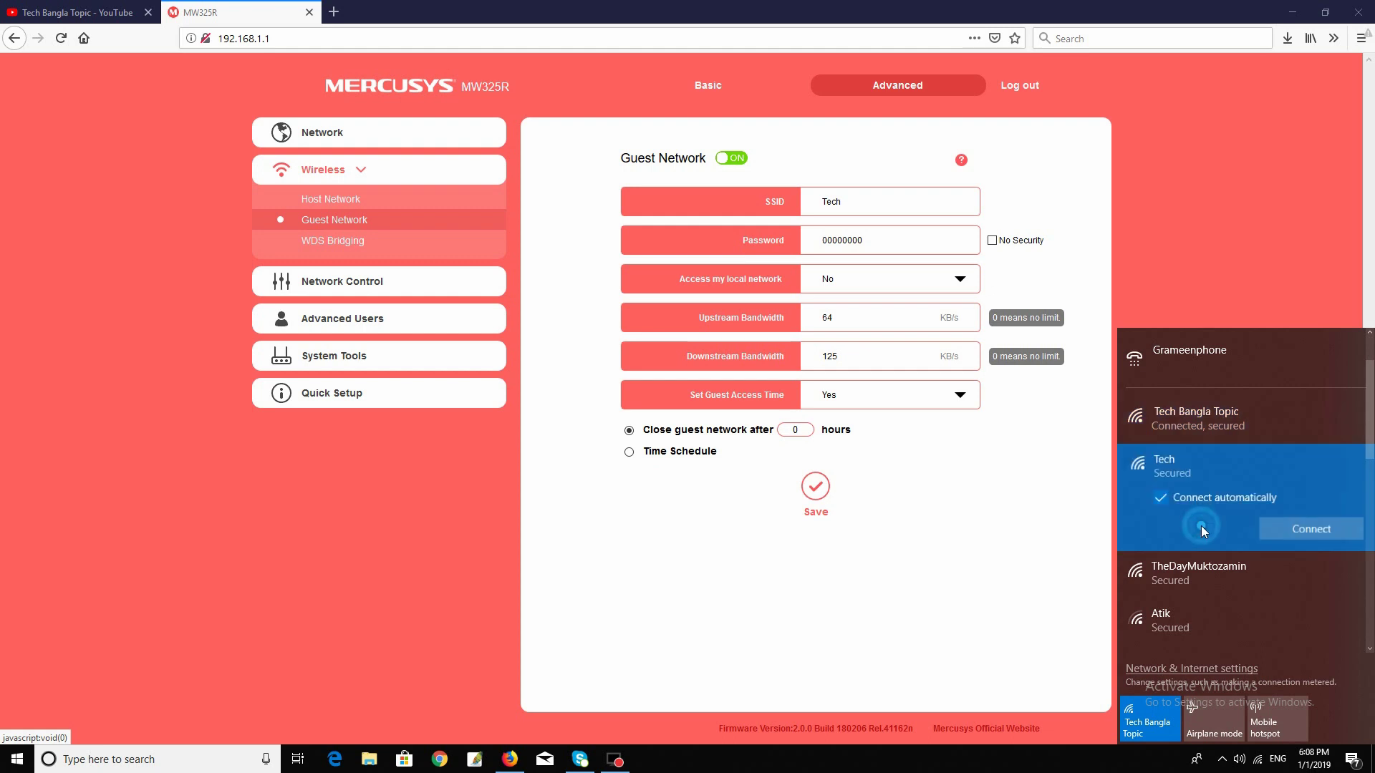
{"action": "left_click", "coordinate": [1299, 529]}
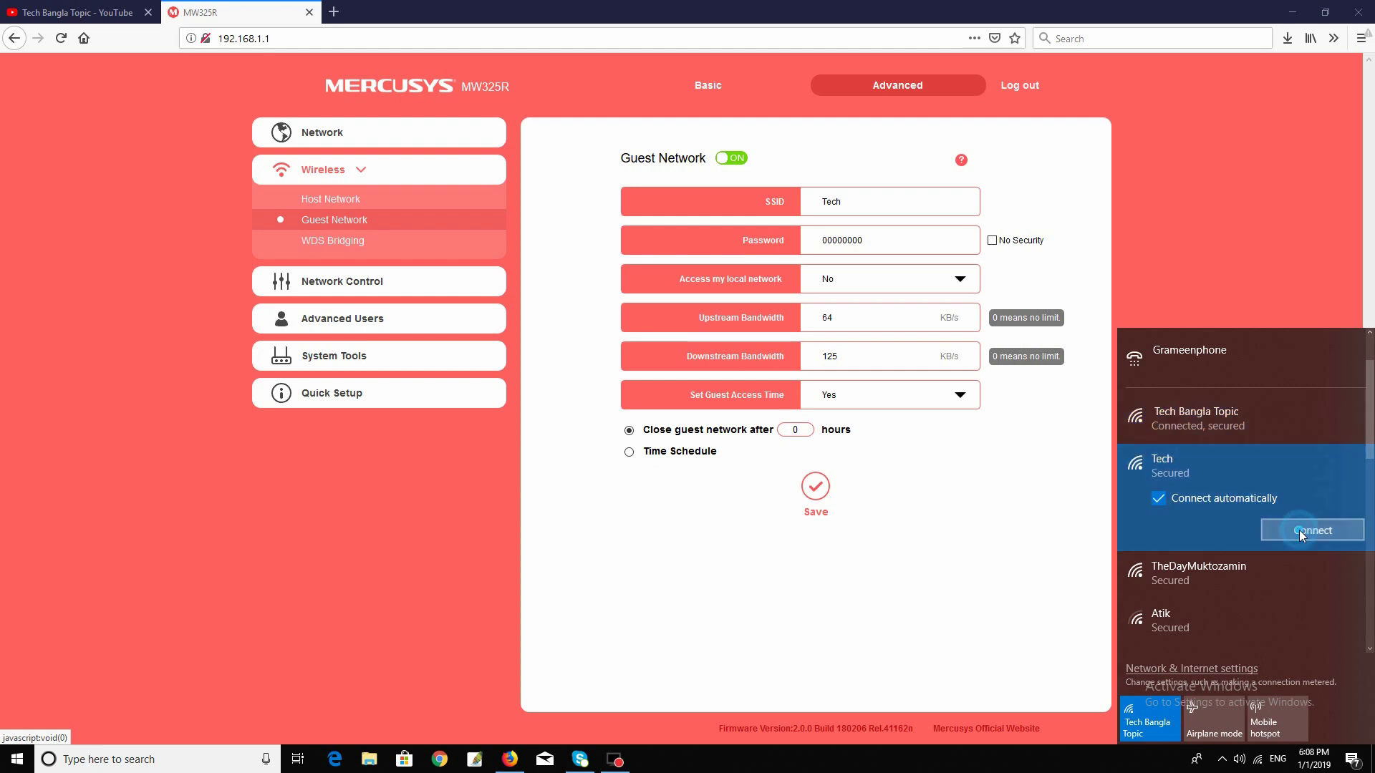
{"action": "type", "text": "0000000"}
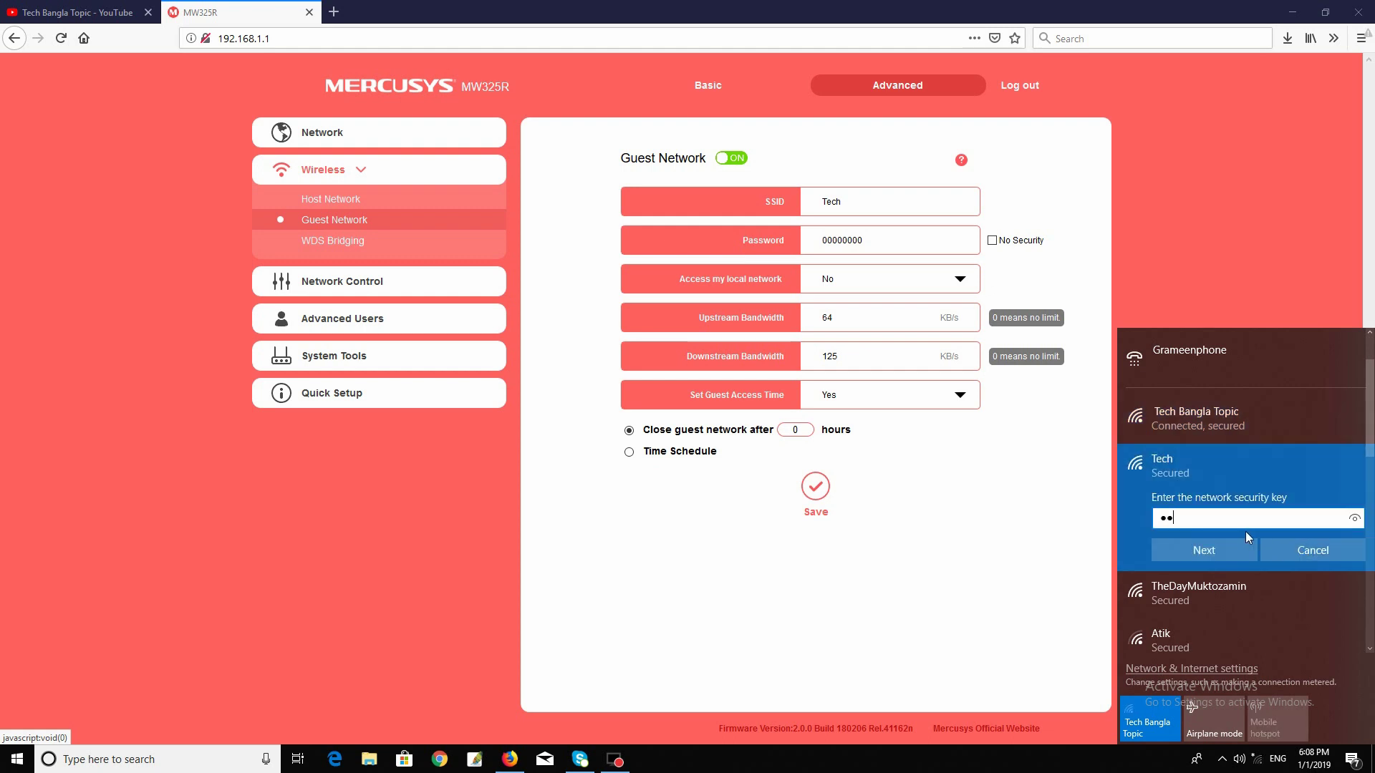
{"action": "type", "text": "0"}
{"action": "left_click", "coordinate": [1204, 543]}
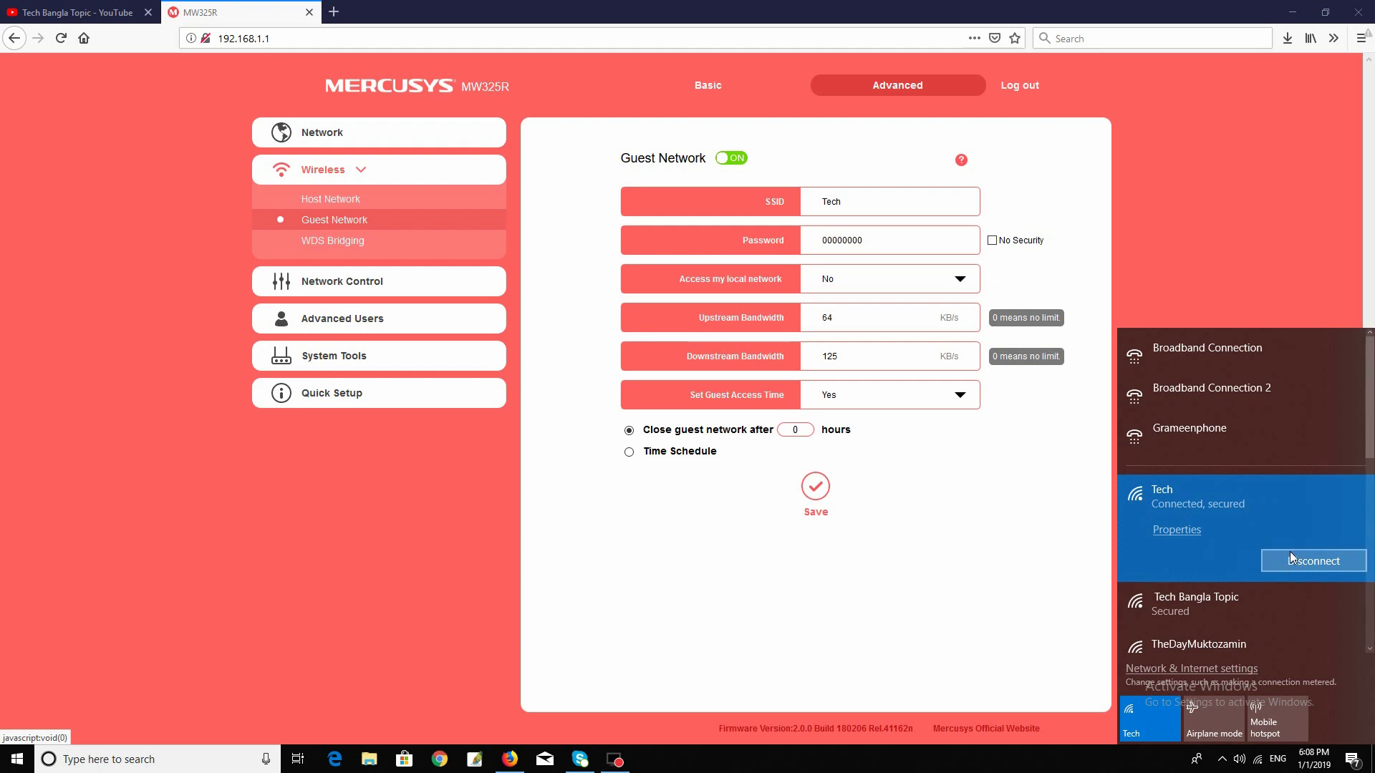
{"action": "left_click", "coordinate": [899, 600]}
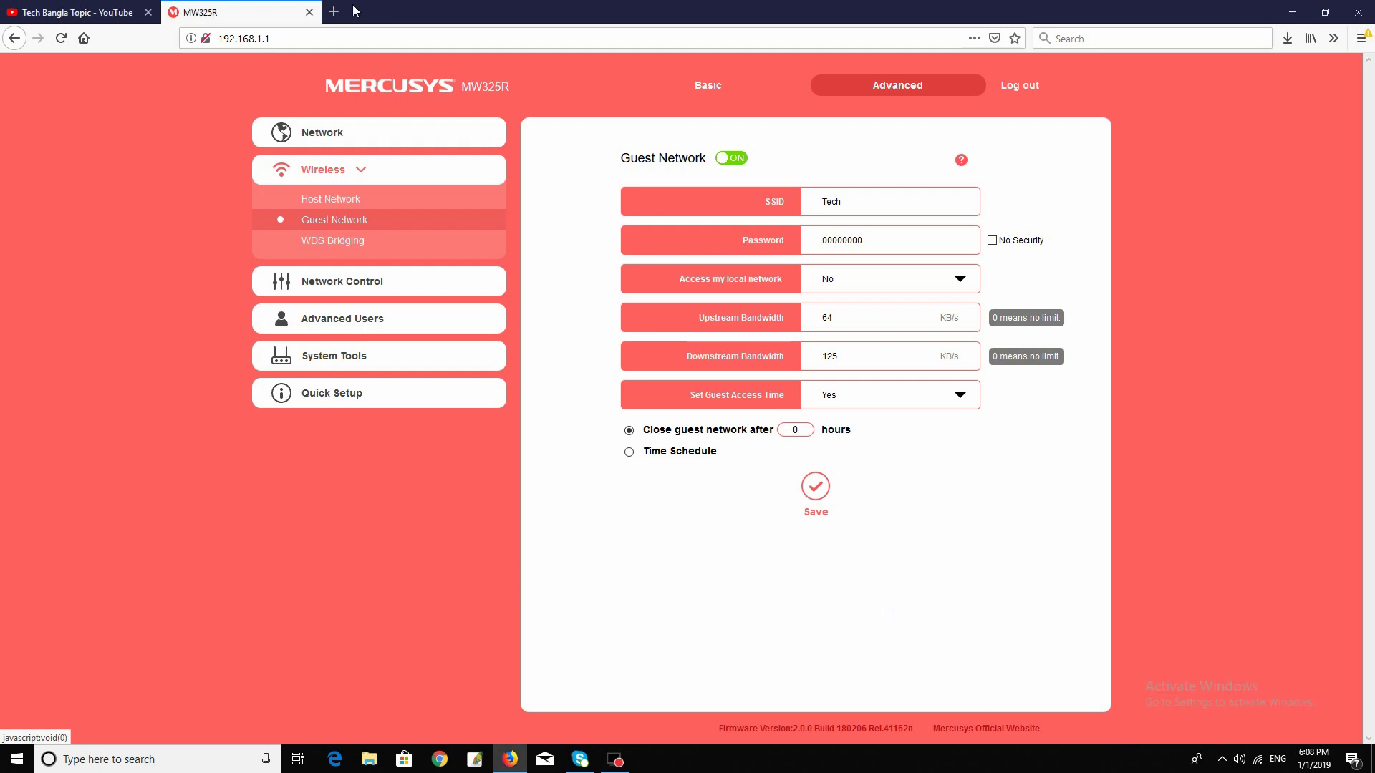
- Load YouTube in a new browser tab to test internet access over the guest network
{"action": "left_click", "coordinate": [334, 12]}
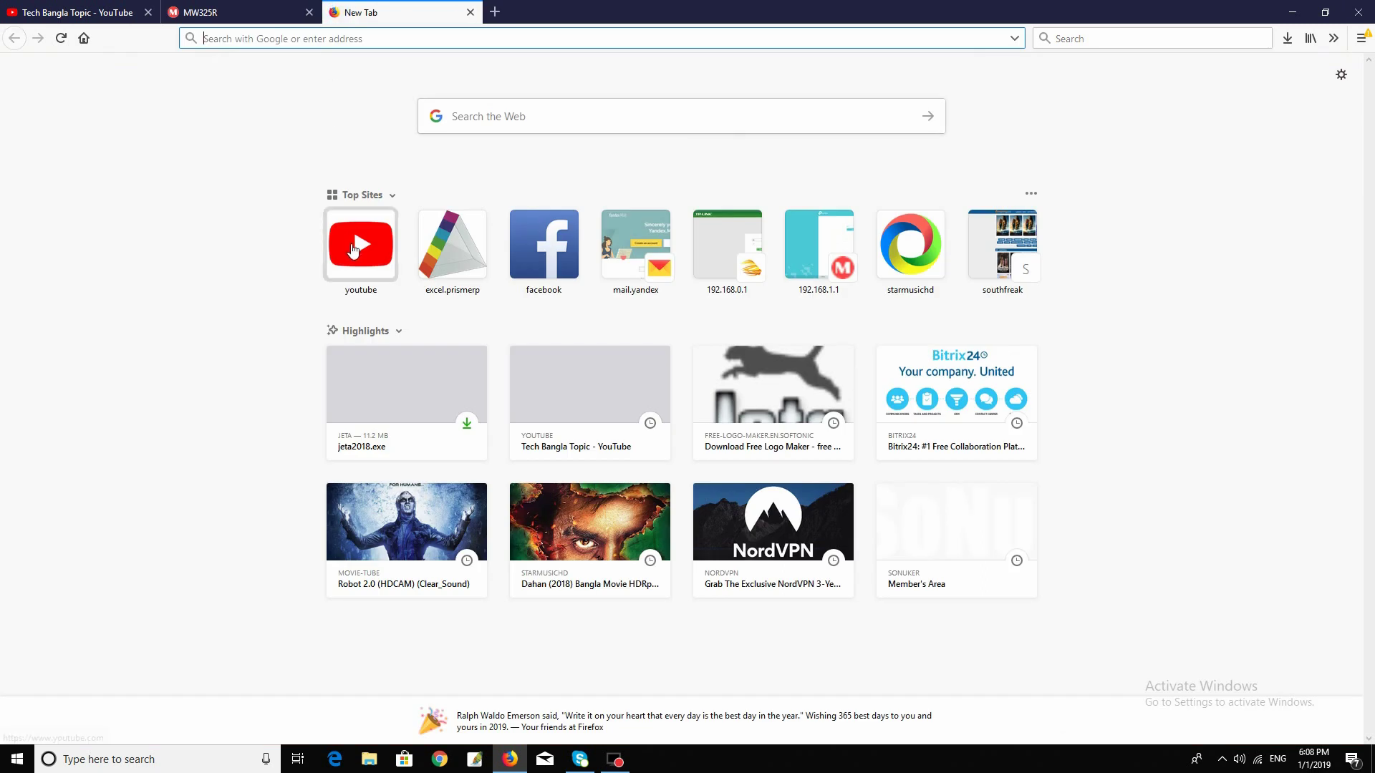
{"action": "left_click", "coordinate": [353, 250]}
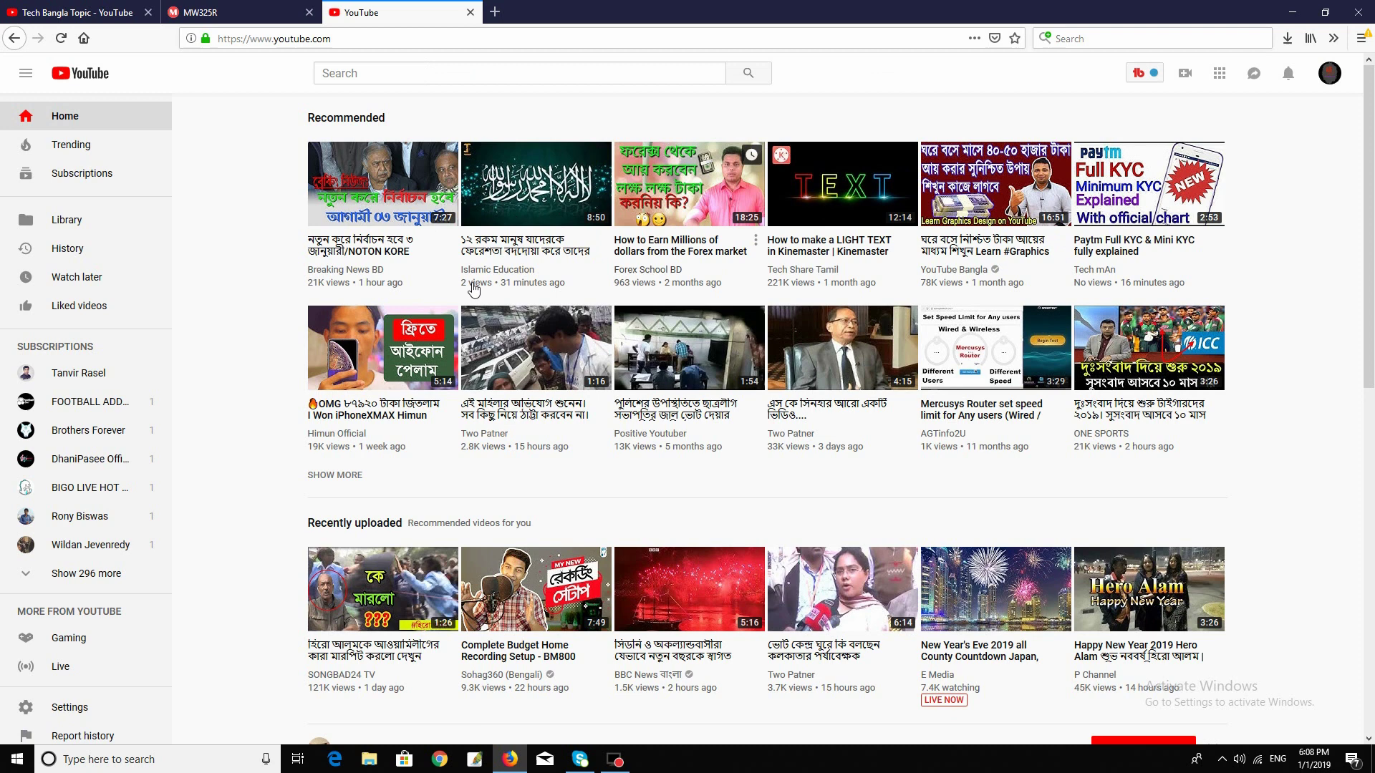
{"action": "left_click", "coordinate": [1292, 12]}
{"action": "right_click", "coordinate": [642, 136]}
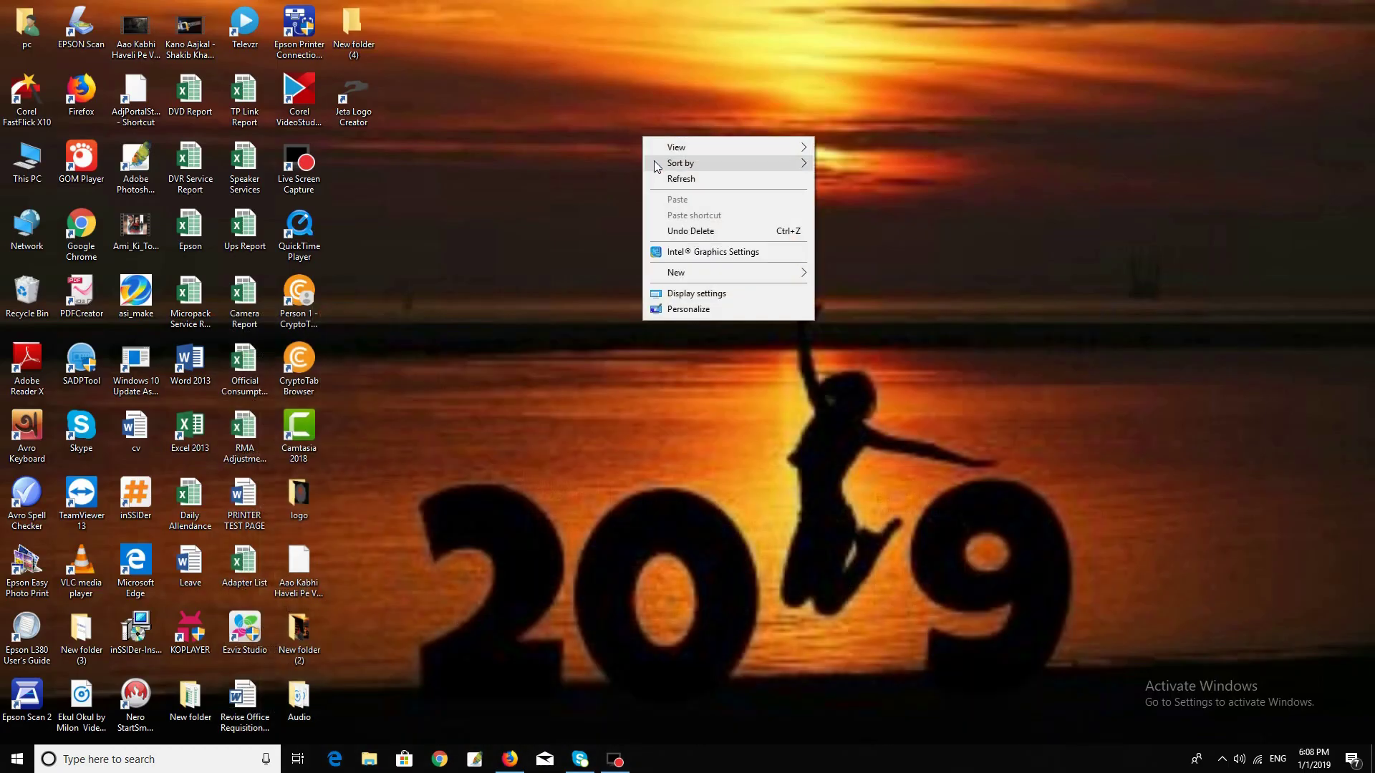
{"action": "left_click", "coordinate": [574, 122]}
{"action": "right_click", "coordinate": [574, 122]}
{"action": "left_click", "coordinate": [603, 170]}
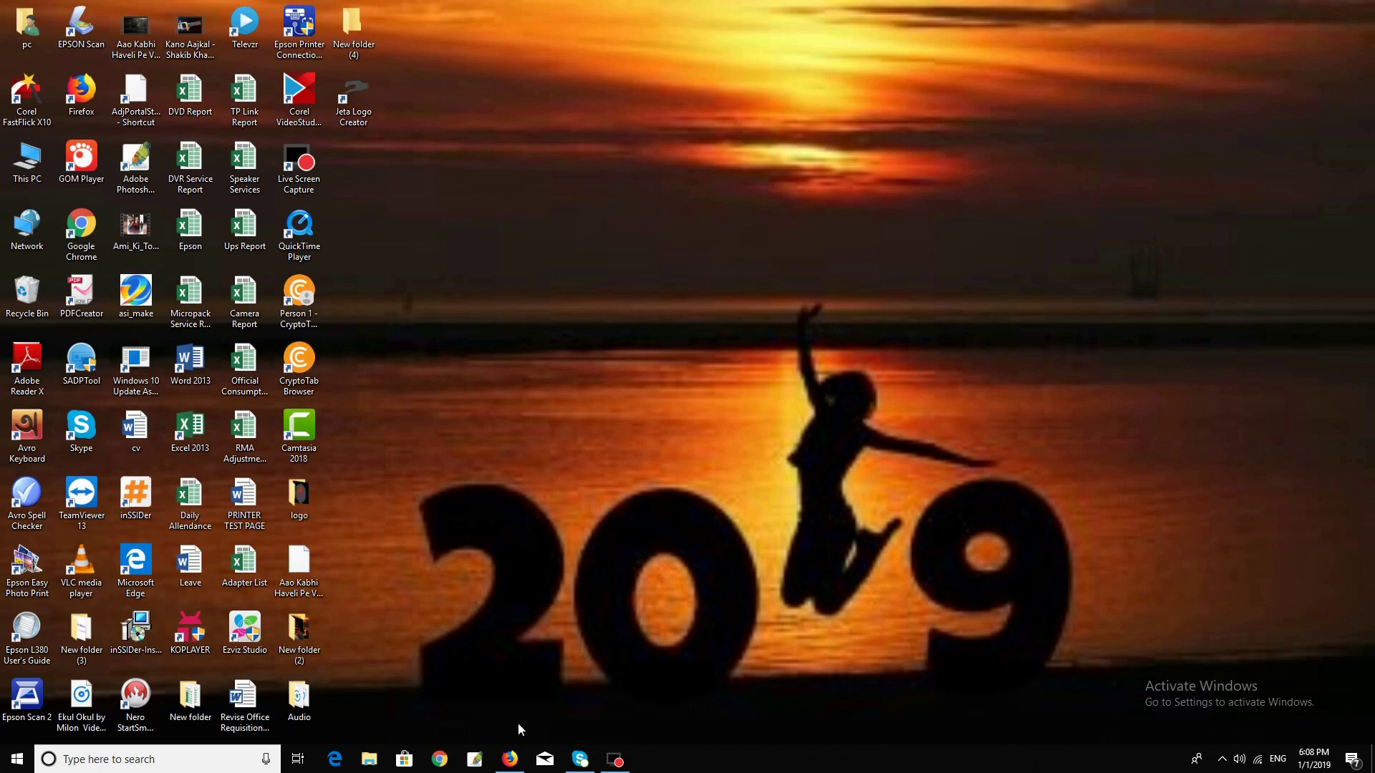
- Switch back to Firefox and show the Tech Bangla Topic YouTube channel page
{"action": "left_click", "coordinate": [510, 758]}
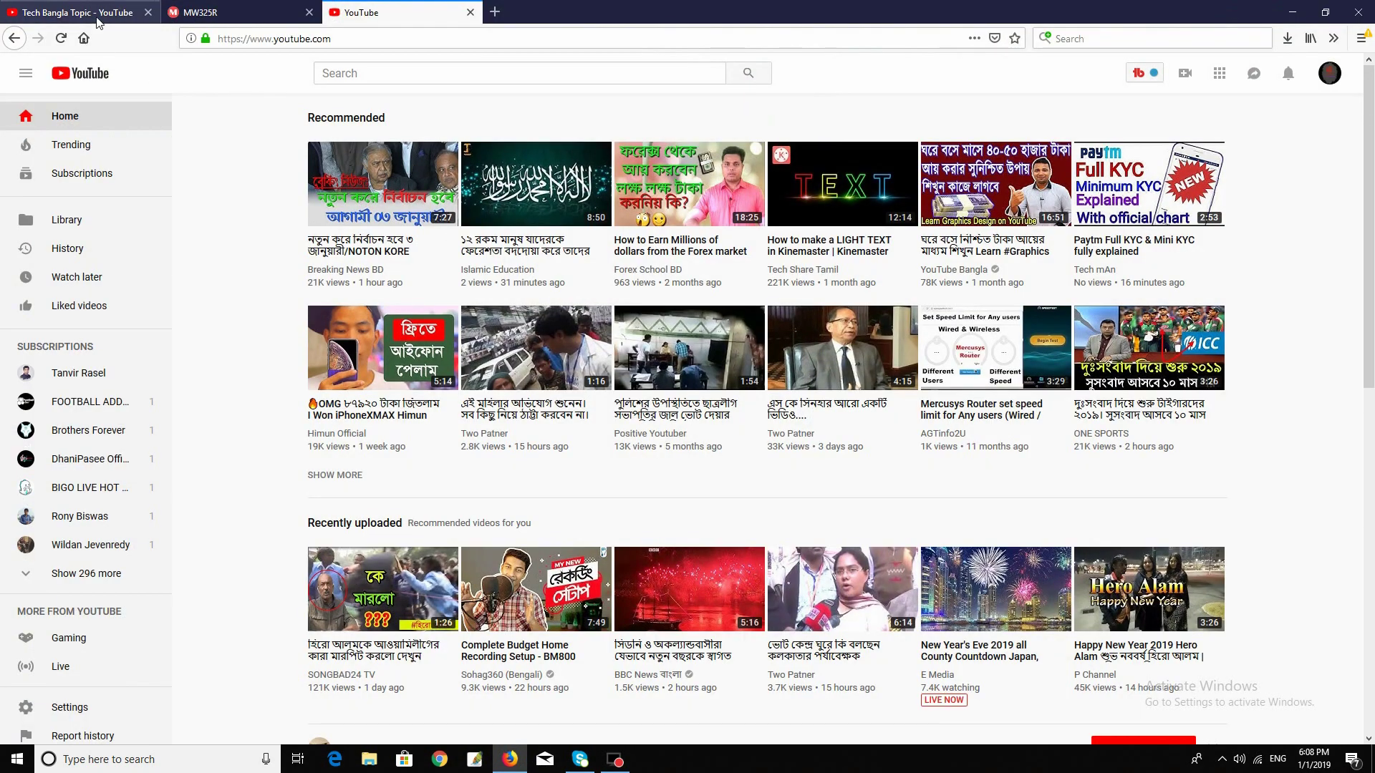
{"action": "left_click", "coordinate": [98, 17]}
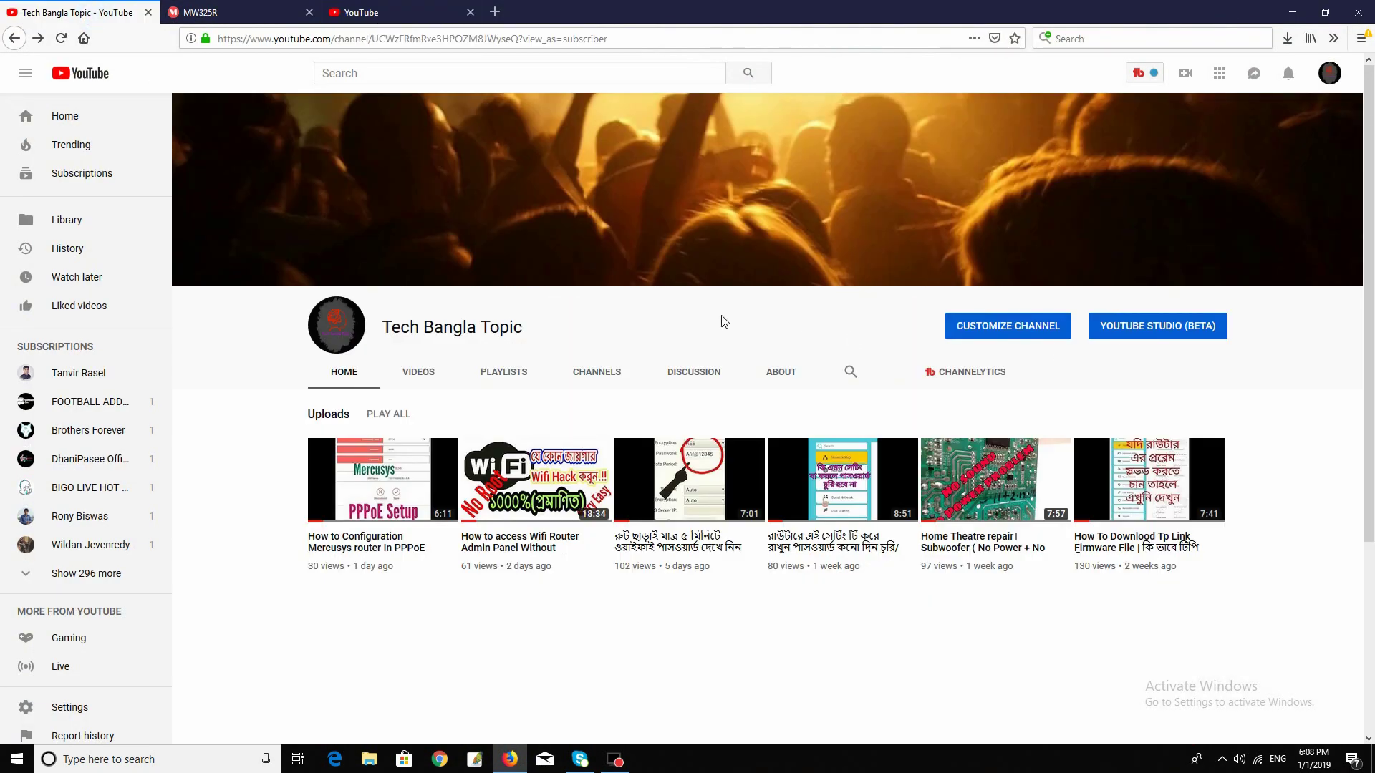